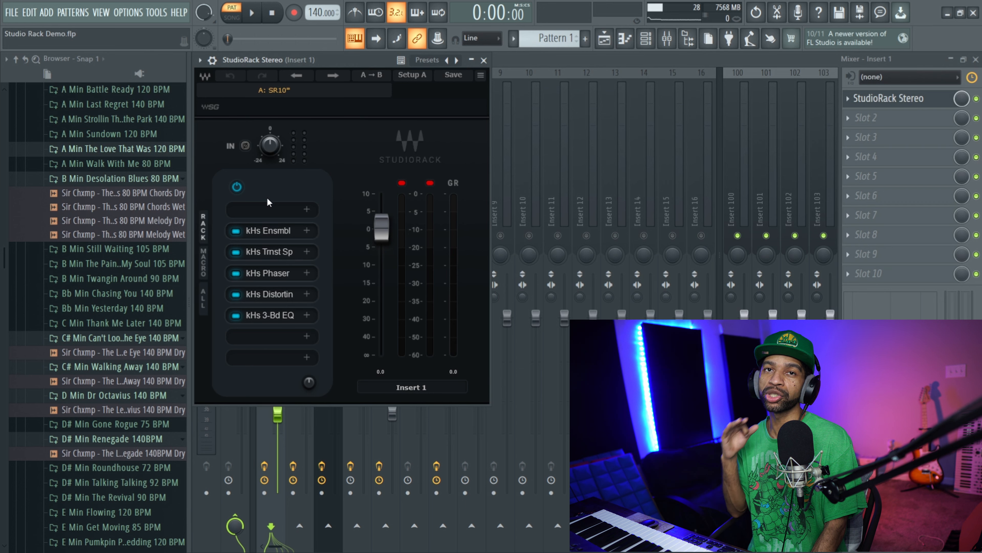
Add a MultiBand Split to the empty first slot of the StudioRack chain, above kHs Ensemble
left_click(306, 208)
left_click(271, 280)
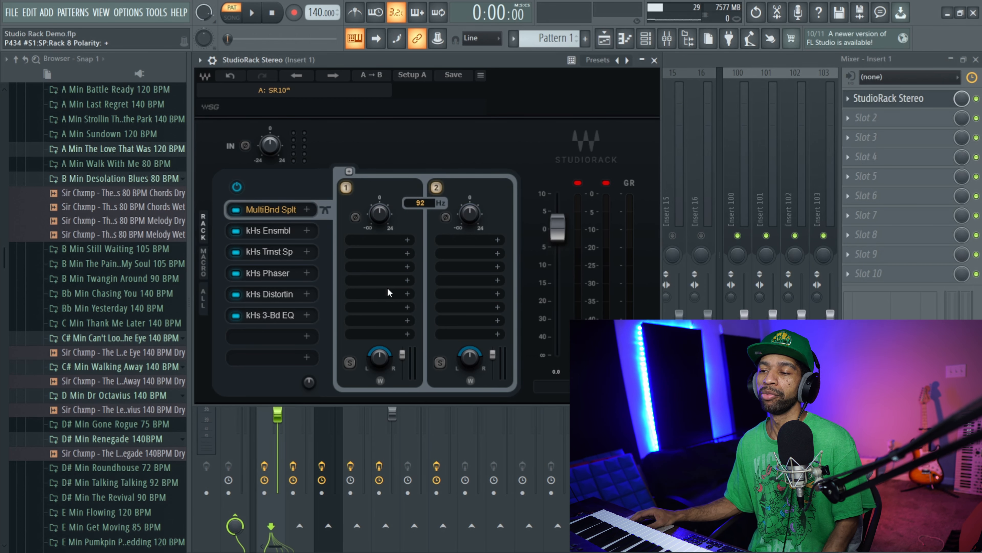
Look through the MultiBand Split and kHs Ensemble parameters assignable to macro 1, and show the macros and rack together
left_click(204, 264)
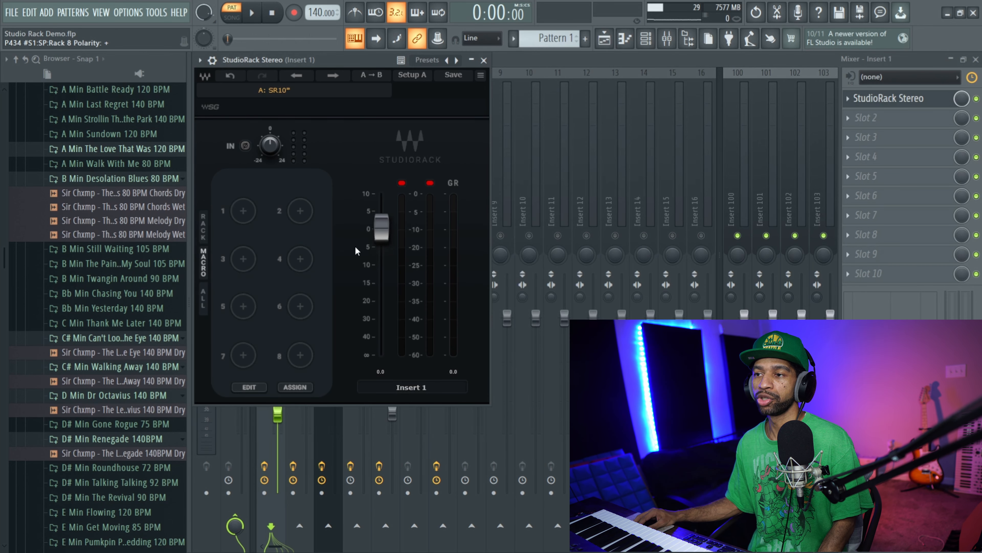
left_click(245, 218)
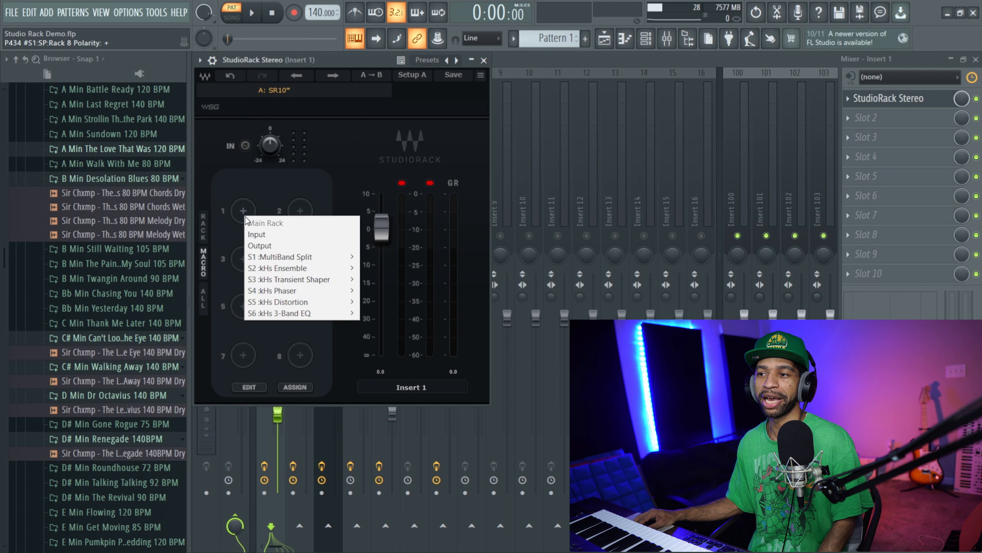
mouse_move(291, 256)
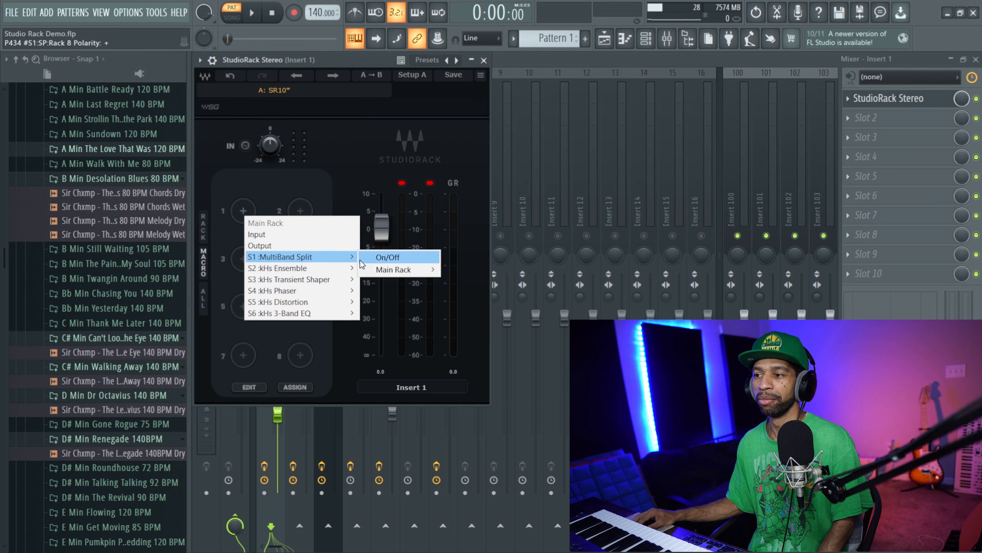
mouse_move(336, 270)
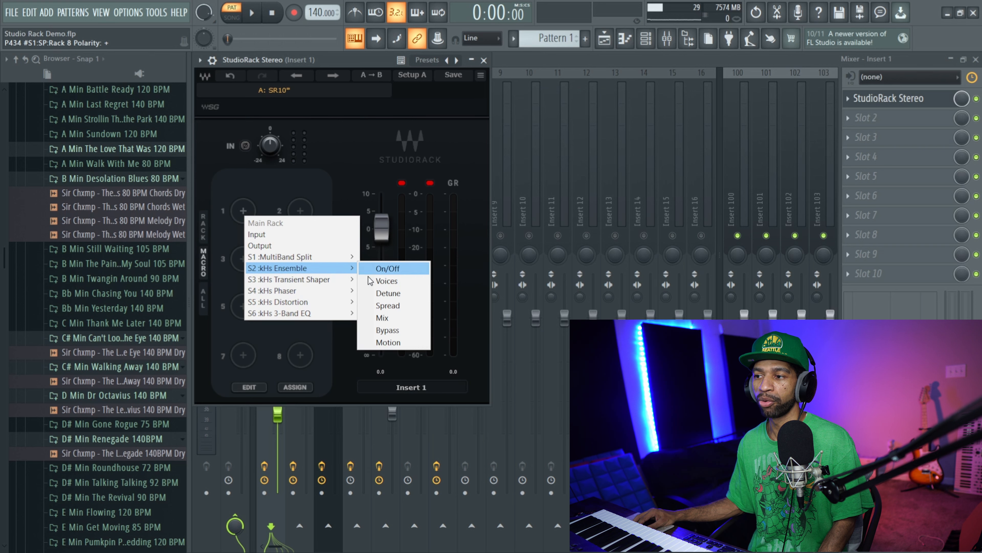
left_click(256, 193)
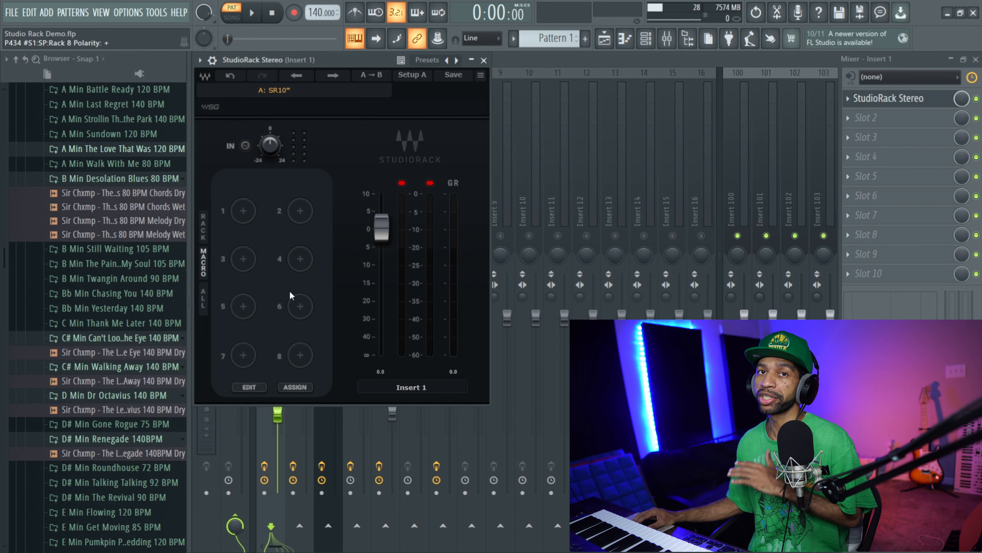
left_click(207, 295)
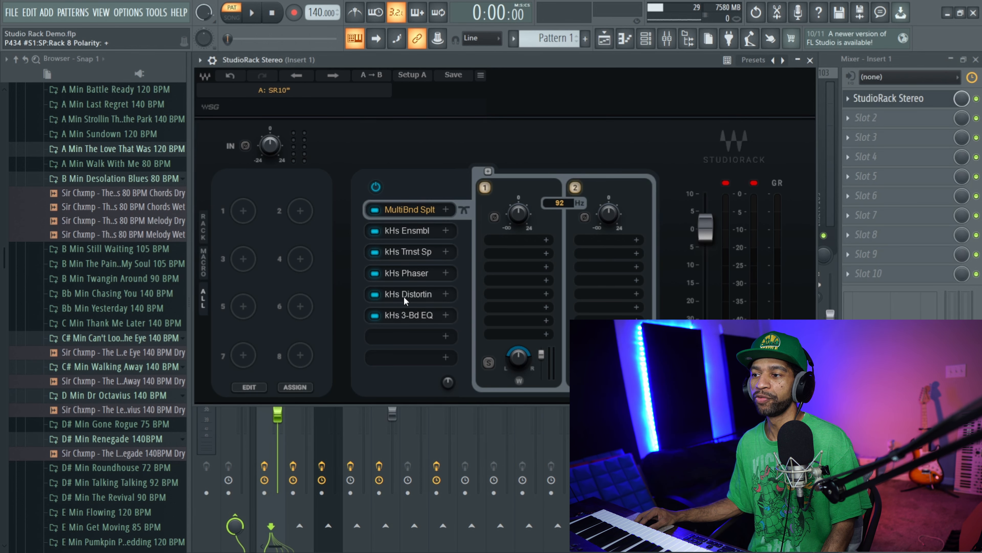
mouse_move(404, 296)
left_mouse_down()
mouse_move(602, 277)
mouse_move(405, 295)
left_mouse_up()
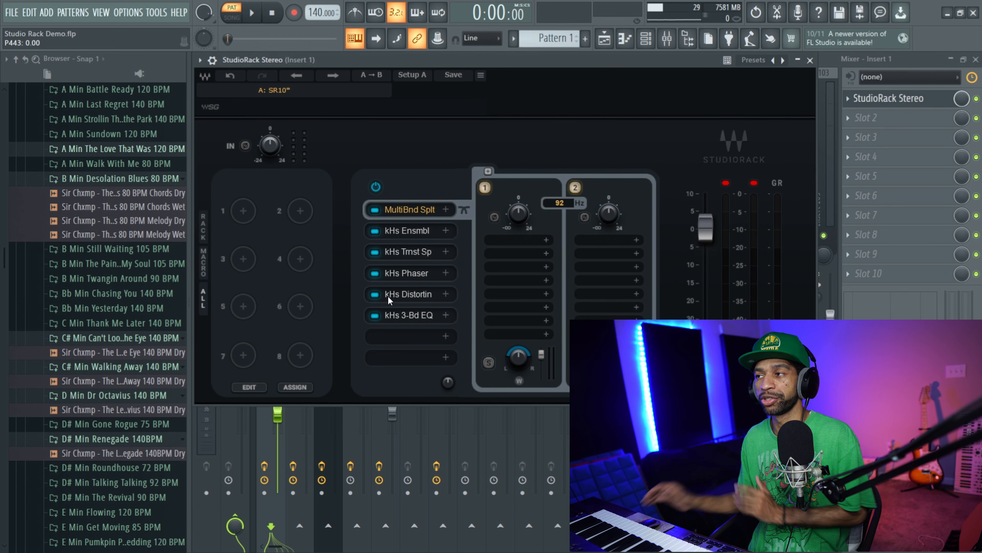
Minimize StudioRack and disable the effect slots on mixer tracks Insert 1, Insert 2, Arcade, Insert 4 and Insert 5
left_click(798, 60)
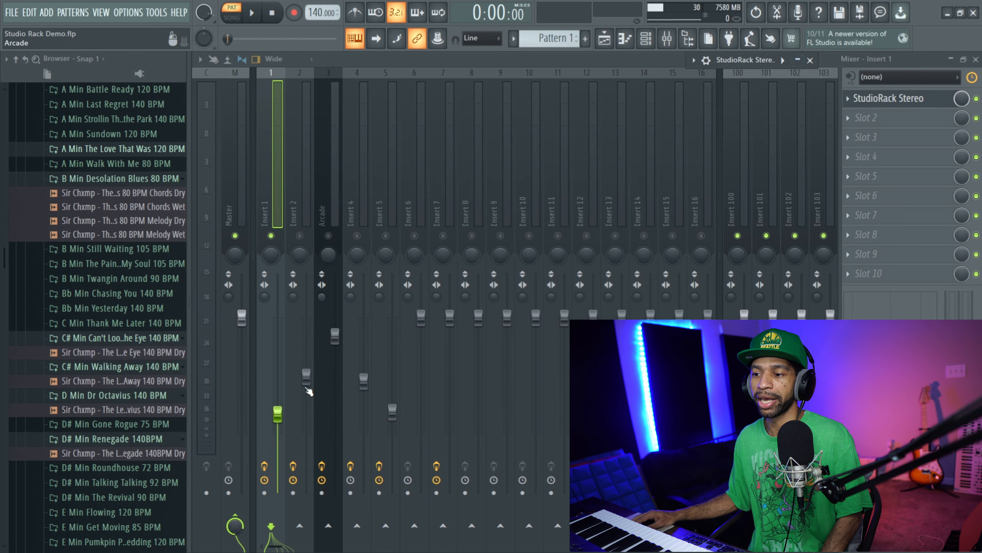
left_click(265, 466)
left_click(293, 466)
left_click(322, 466)
left_click(351, 466)
left_click(379, 466)
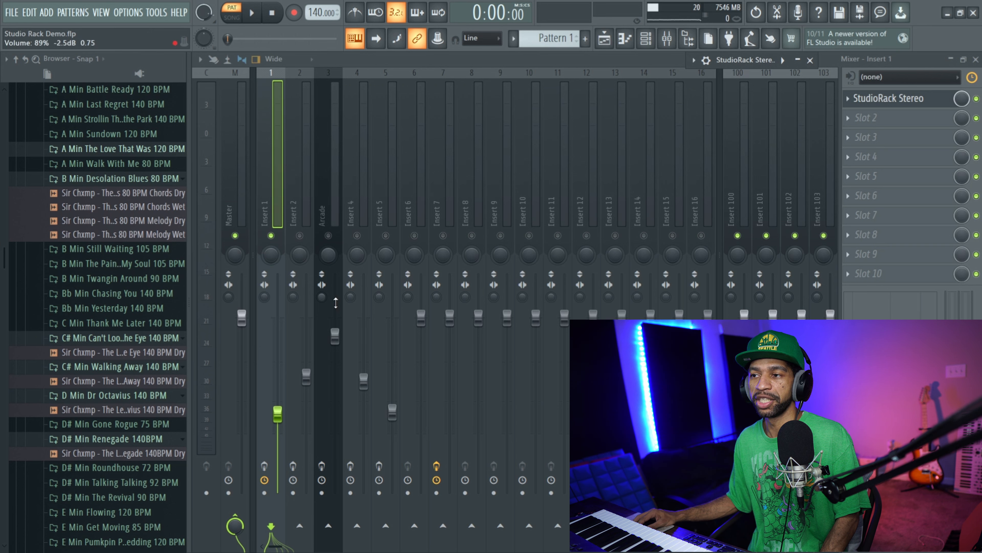
Unsolo Insert 1, play the full pattern without the track effects, and stop playback
right_click(270, 235)
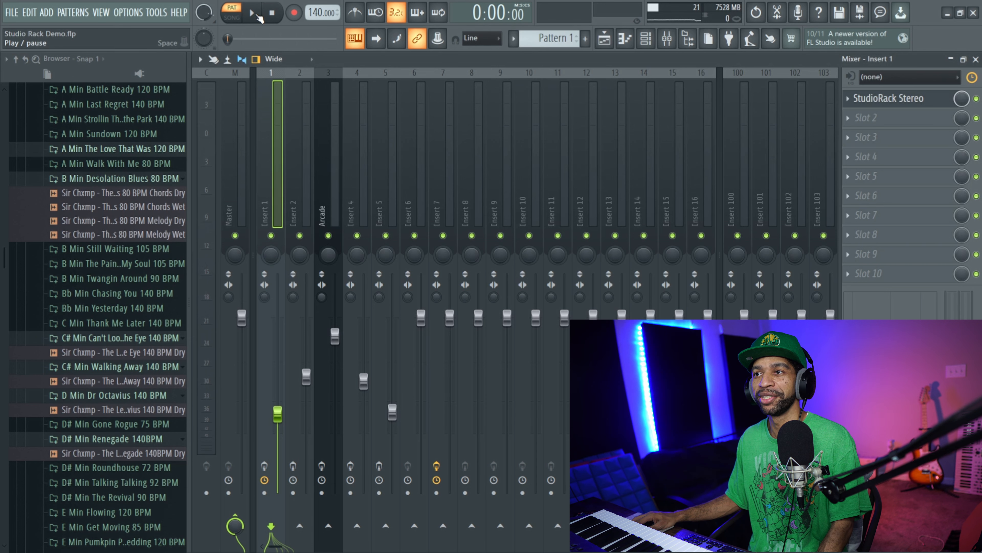
left_click(259, 16)
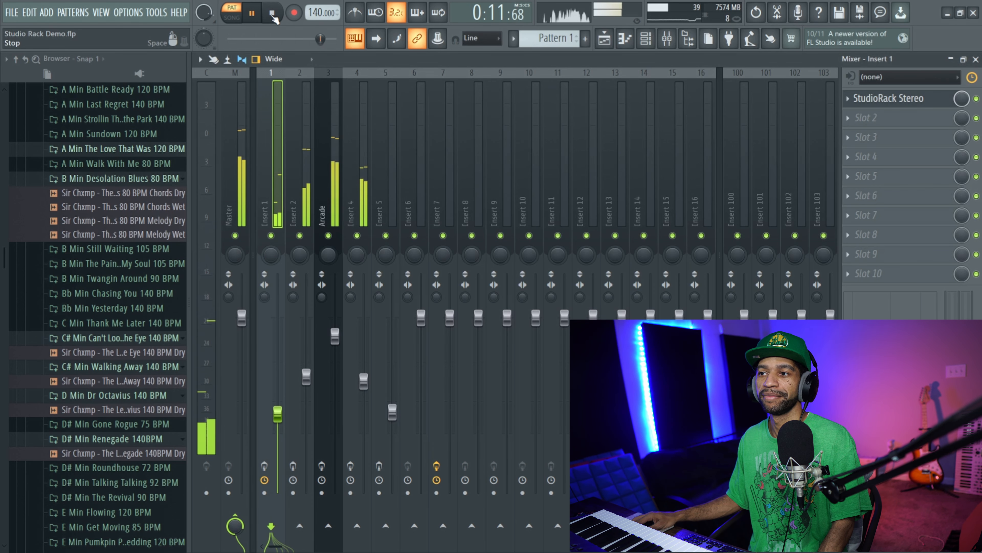
left_click(272, 14)
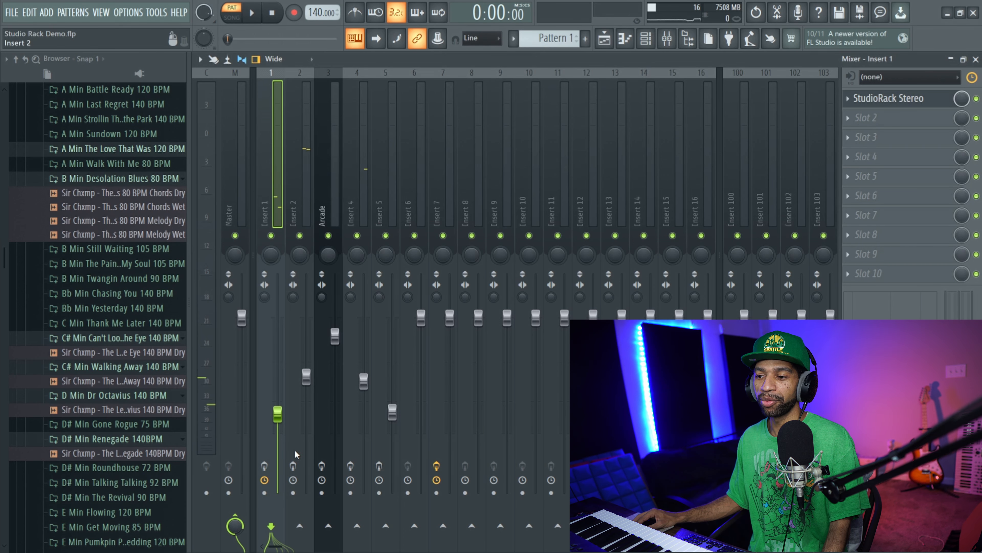
Re-enable the effect slots on Insert 1, Insert 2, Arcade, Insert 4 and Insert 5, and play the full pattern with effects
left_click(293, 466)
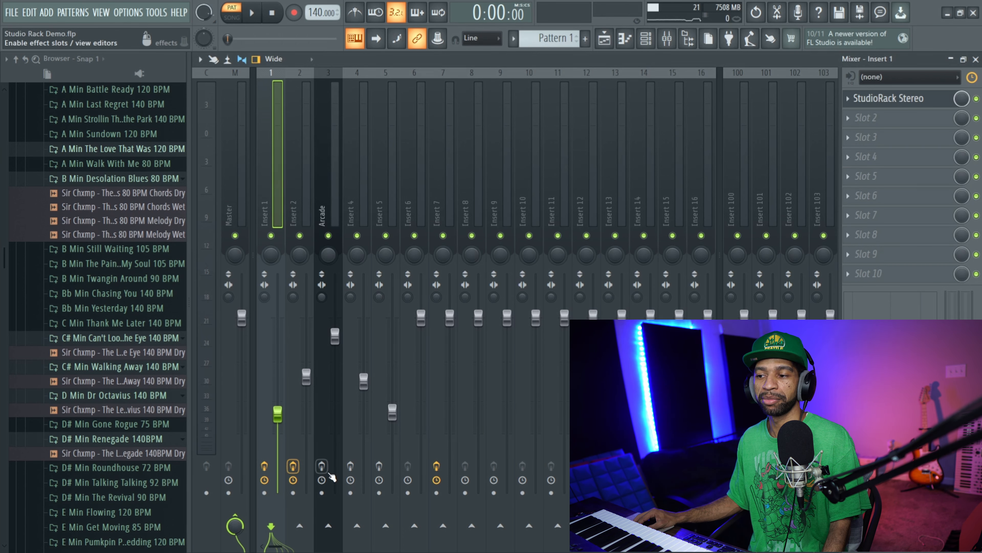
left_click(322, 466)
left_click(349, 466)
left_click(379, 467)
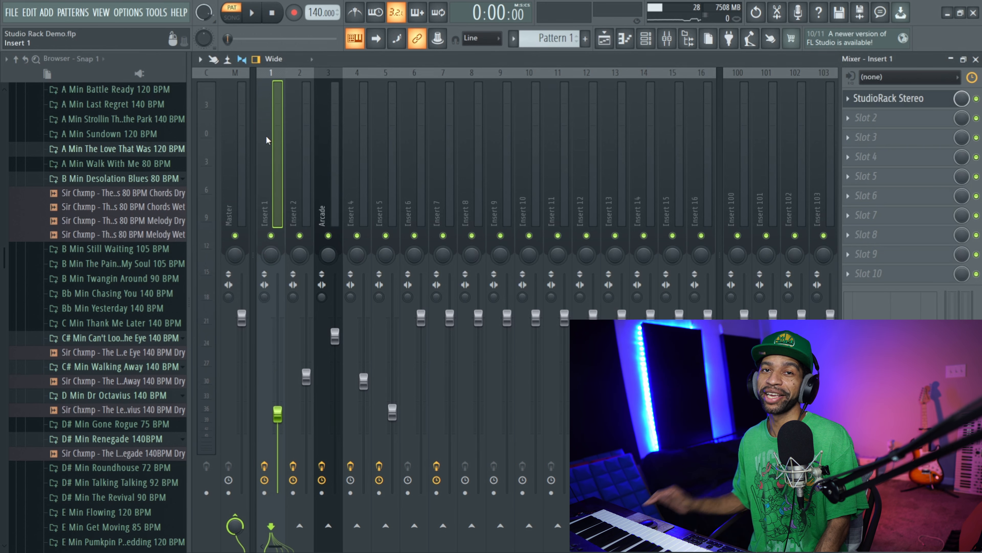
left_click(253, 17)
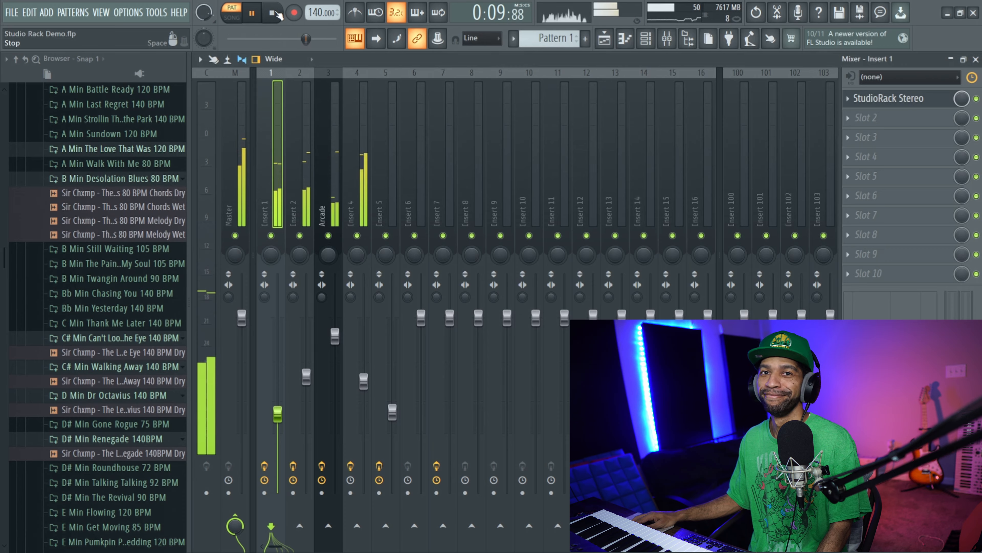
left_click(275, 14)
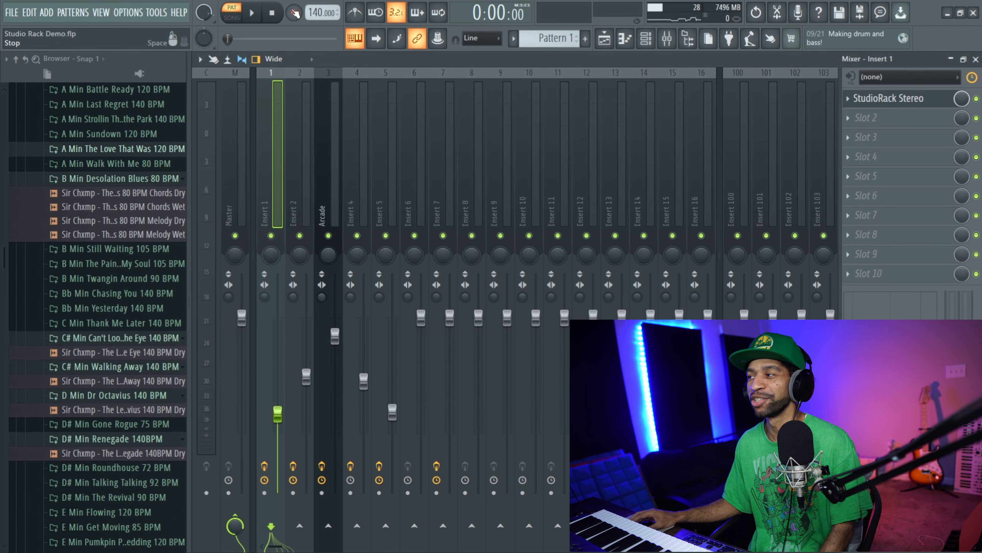
Solo Insert 1, restore the StudioRack window, and audition the track with the whole rack switched off
right_click(272, 234)
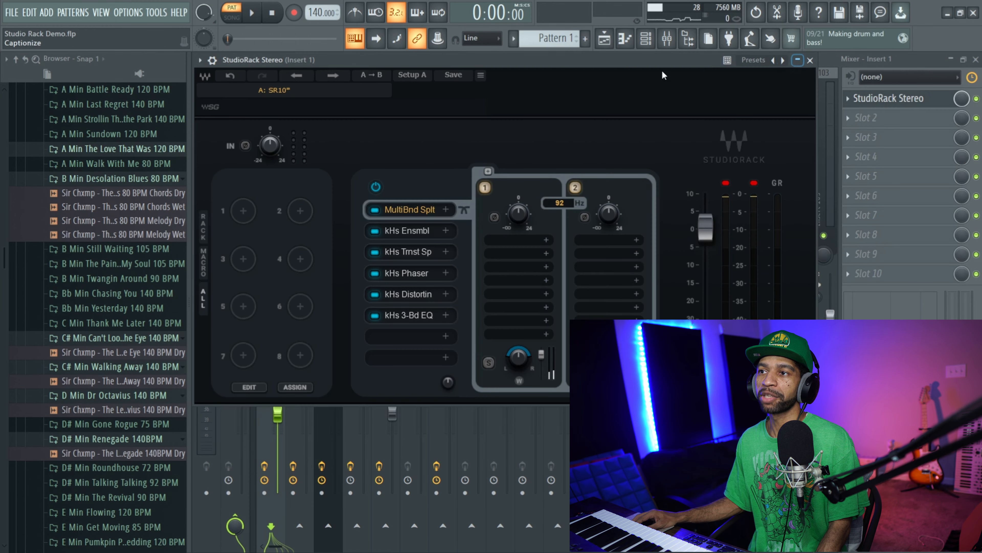
left_click(376, 187)
left_click(253, 17)
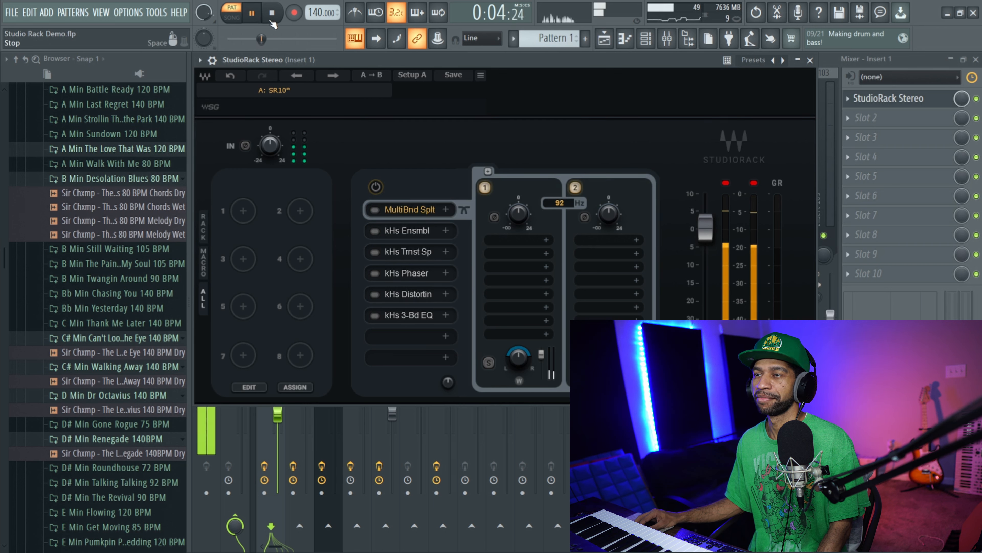
left_click(272, 21)
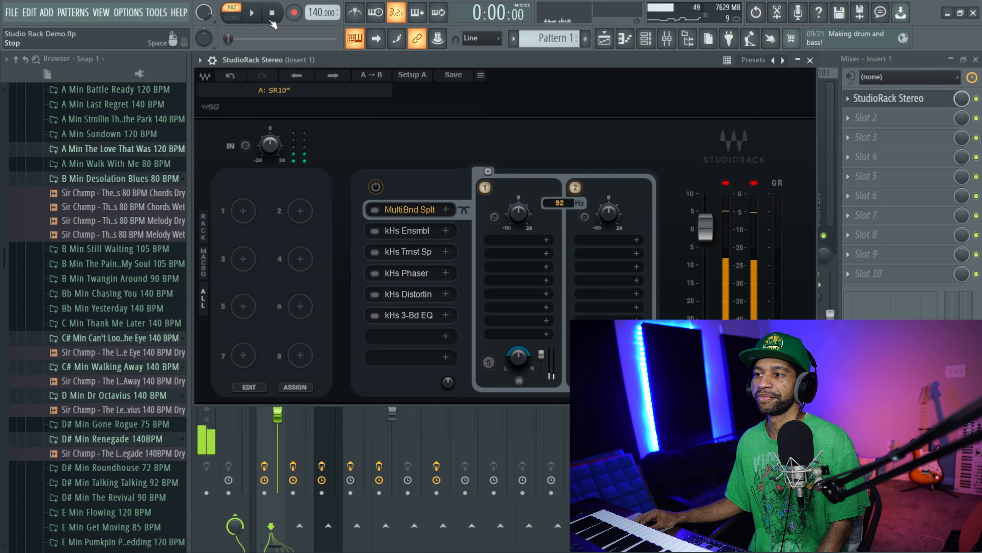
Switch the whole rack back on and audition Insert 1 with its effect chain active
left_click(375, 187)
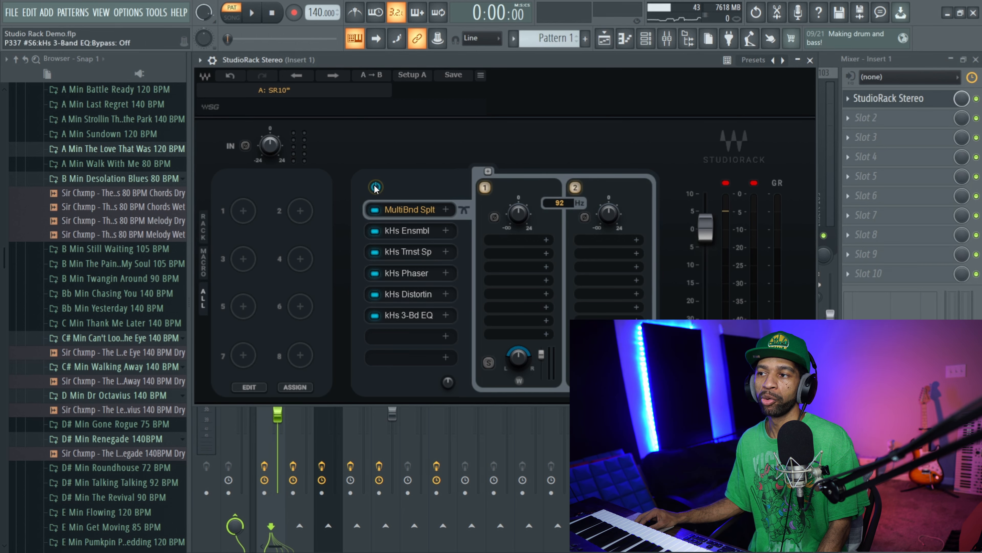
left_click(259, 14)
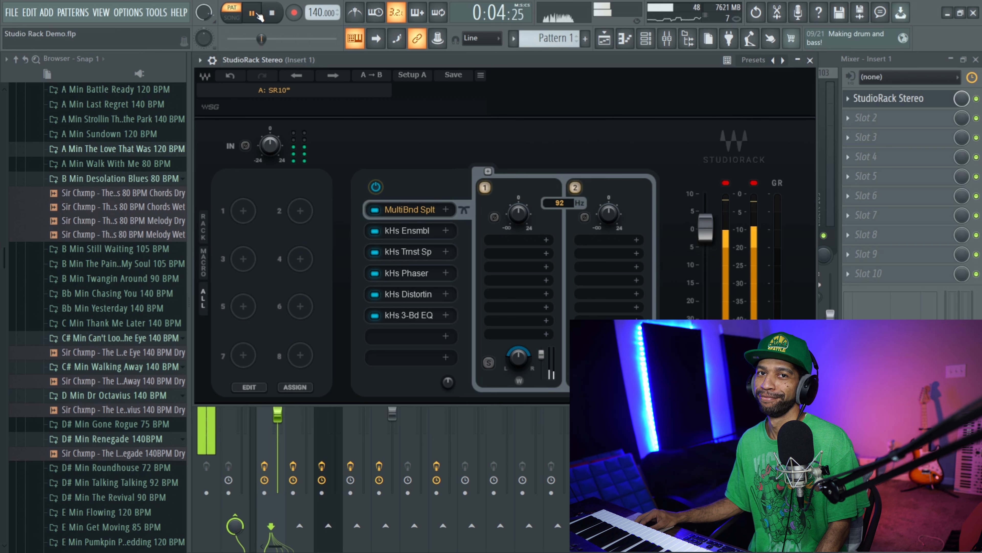
left_click(272, 14)
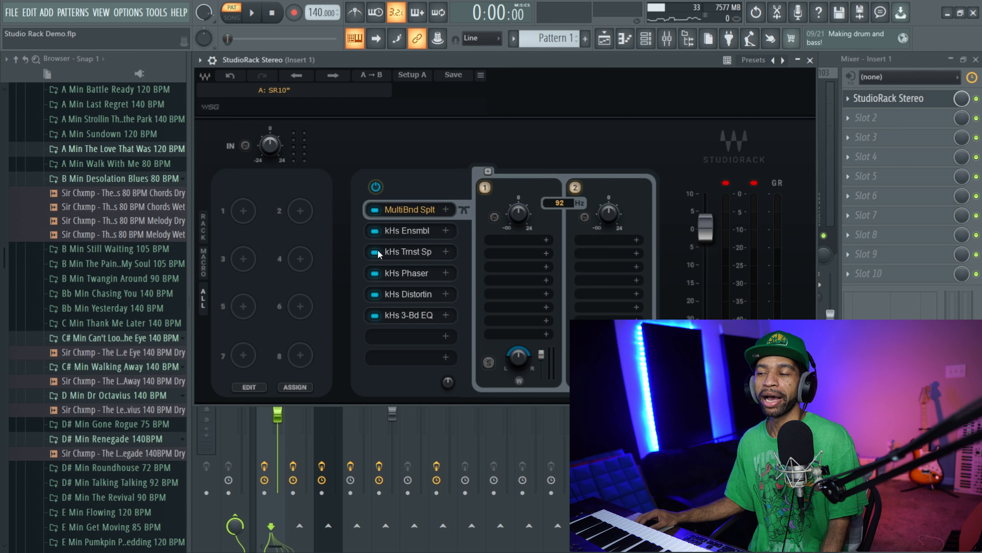
Switch off kHs Transient Shaper, Phaser, Distortion and 3-Band EQ, and also kHs Ensemble during playback, and stop the pattern
left_click(375, 252)
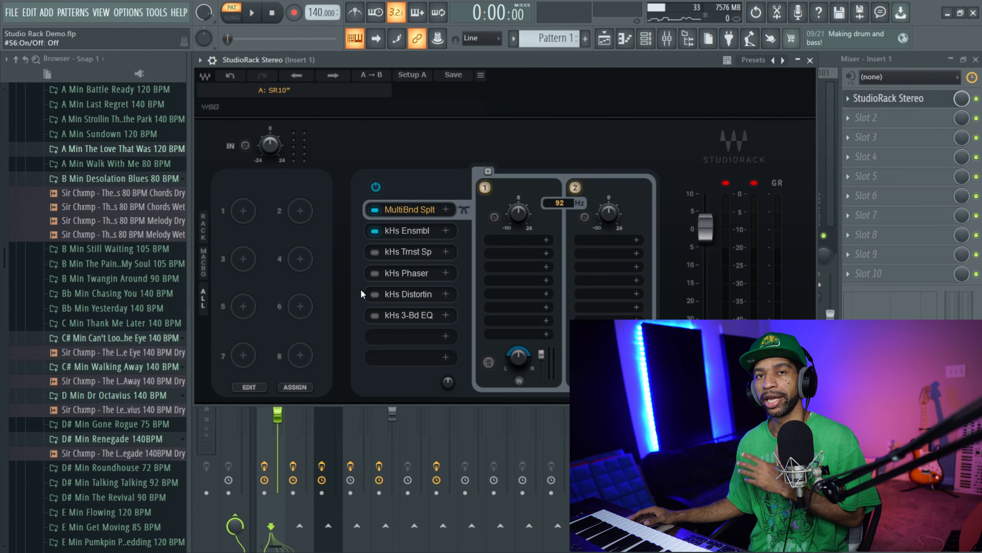
left_click(255, 14)
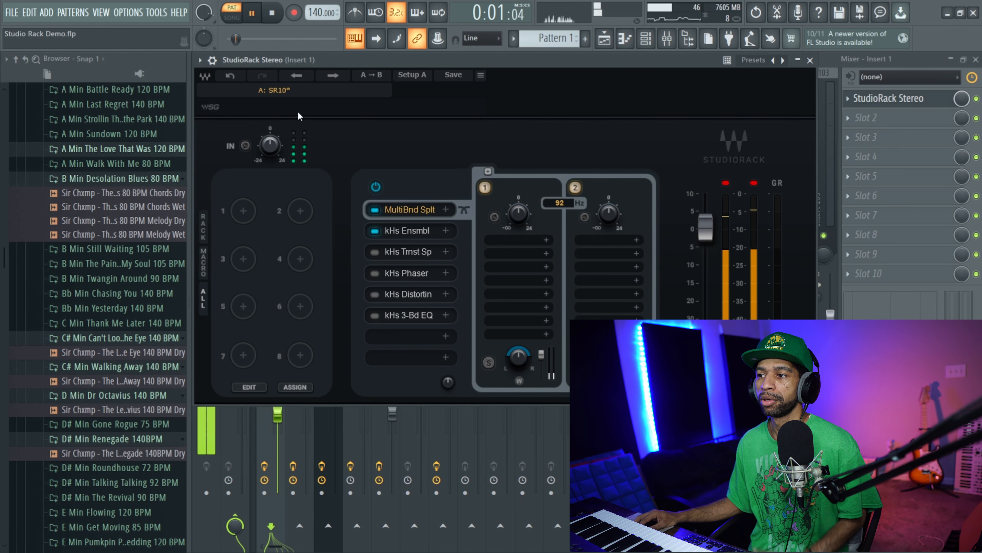
left_click(374, 231)
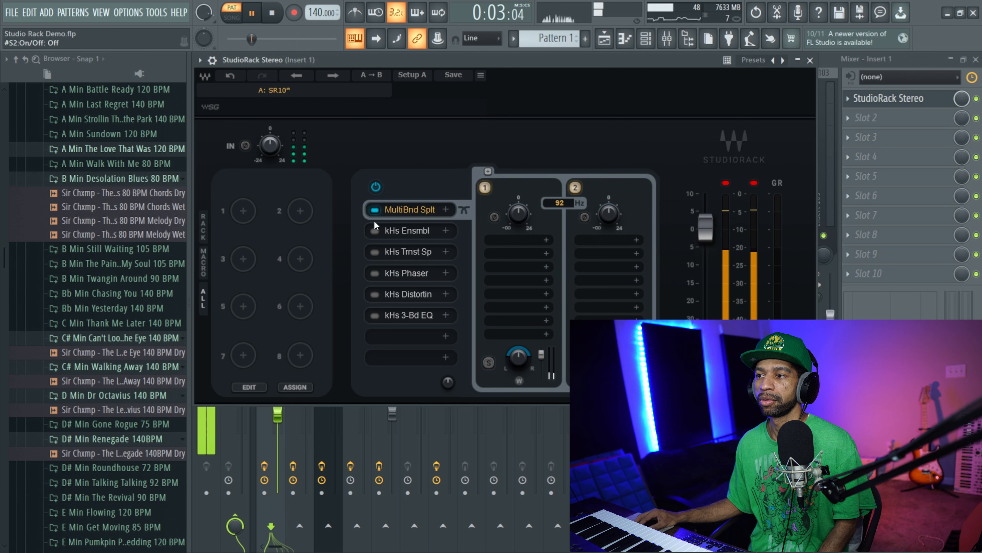
left_click(276, 17)
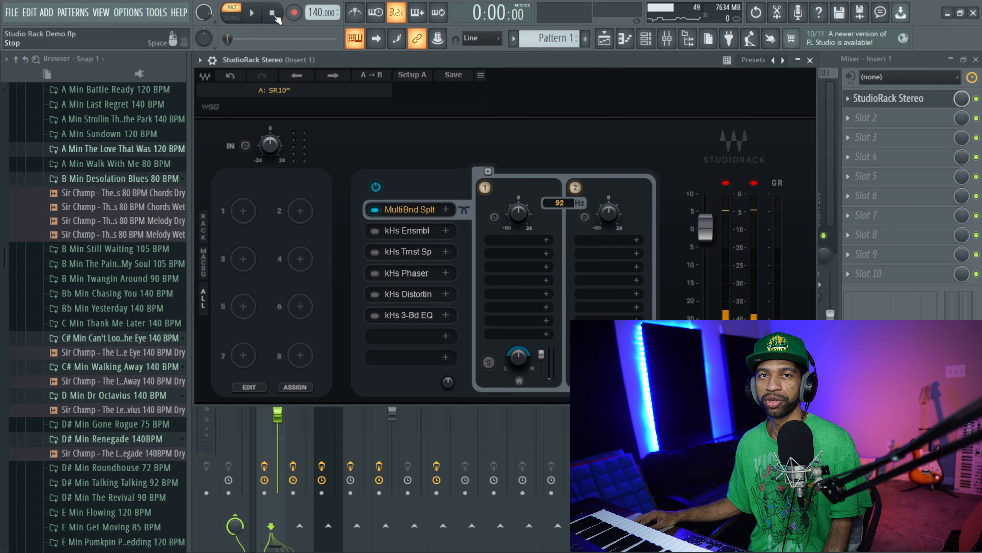
Play the pattern and switch on kHs Ensemble, Transient Shaper, Phaser and Distortion one after another in the rack
left_click(256, 14)
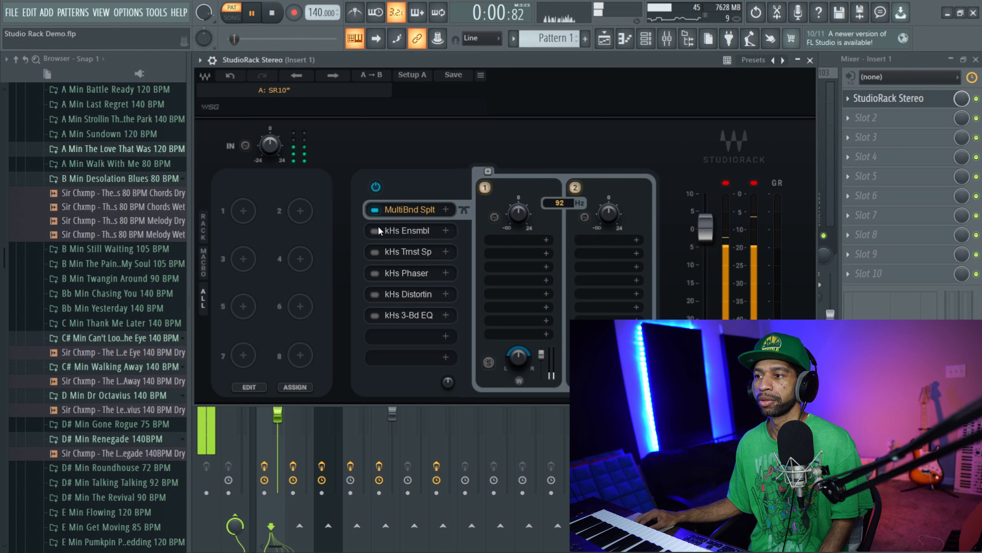
left_click(375, 231)
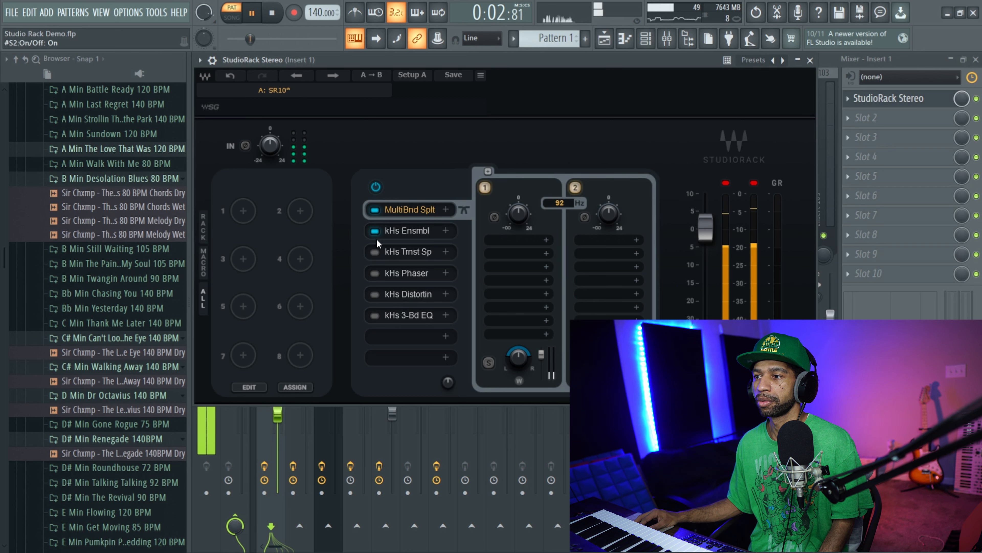
left_click(375, 251)
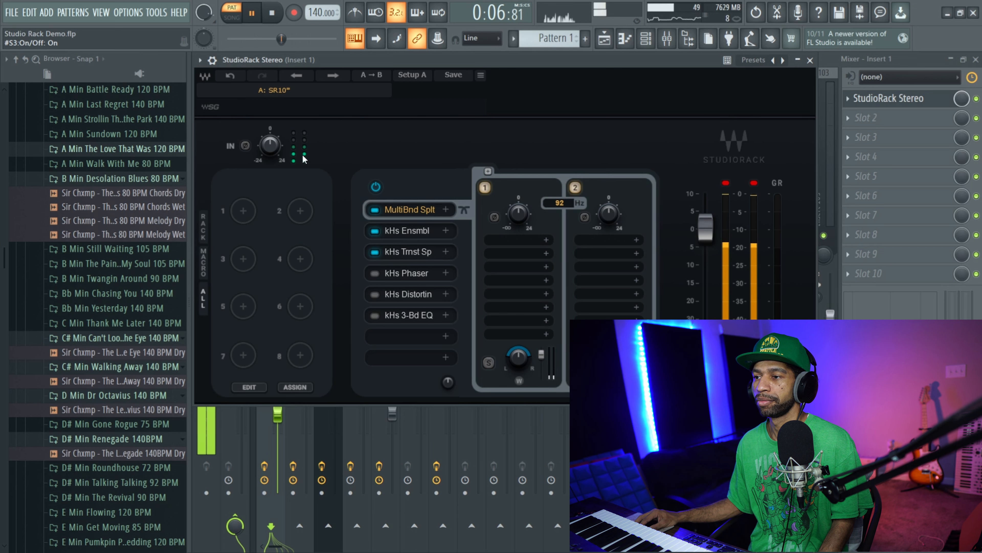
left_click(375, 273)
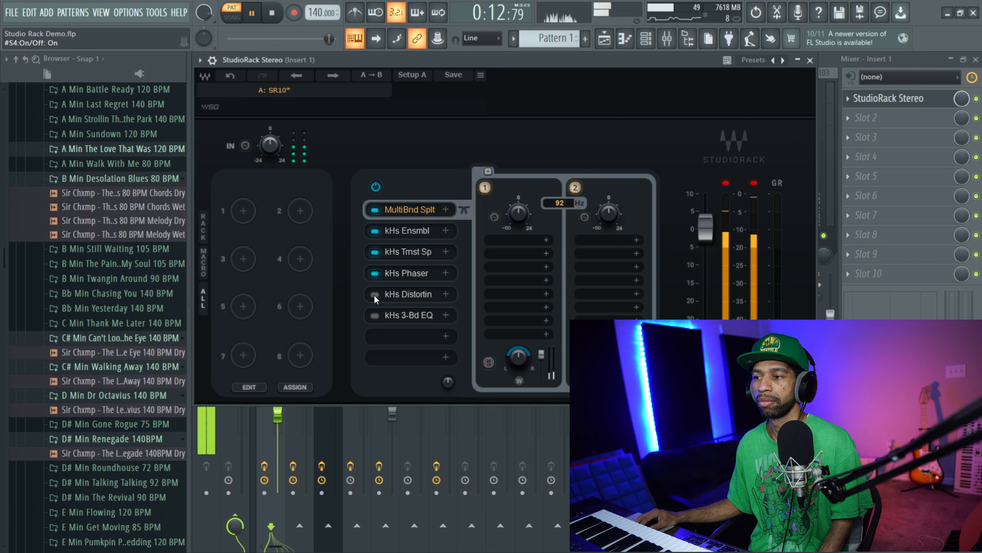
left_click(374, 295)
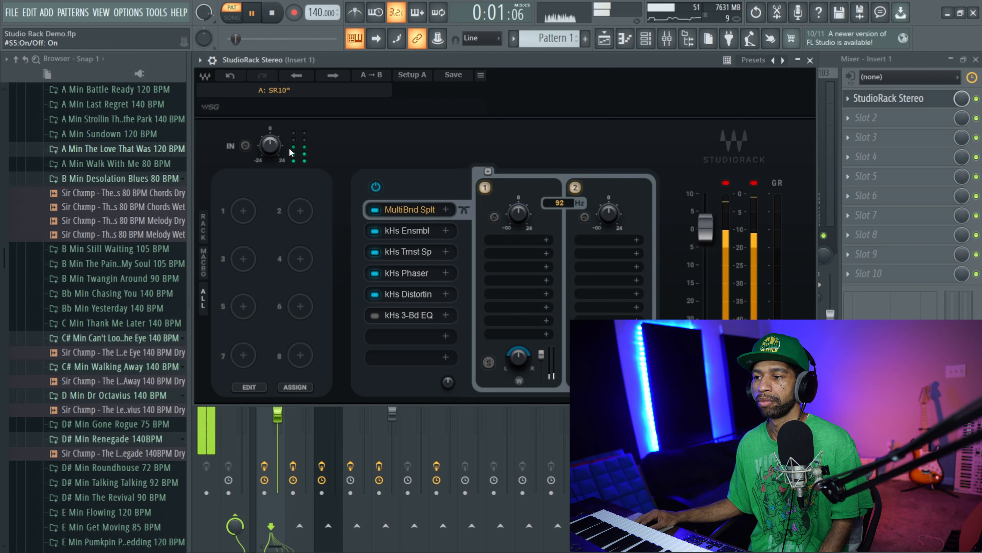
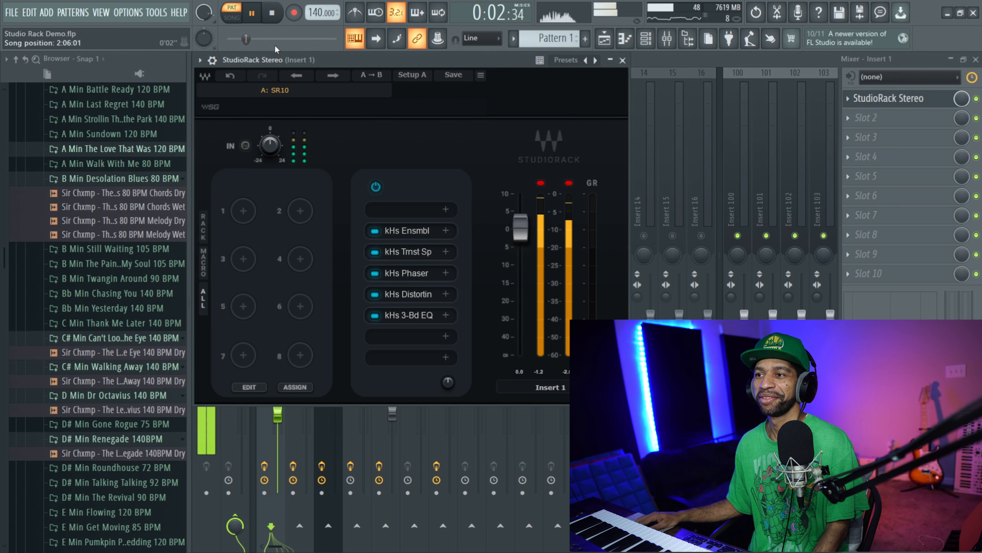
Audition the following StudioRack presets, SR2 and SR3, on Insert 1 while the pattern plays
left_click(329, 76)
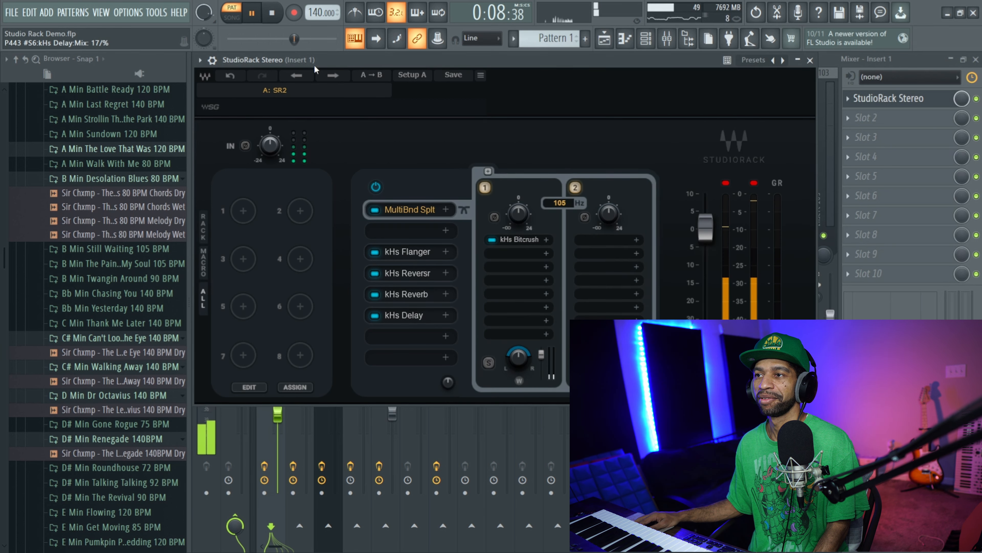
left_click(334, 75)
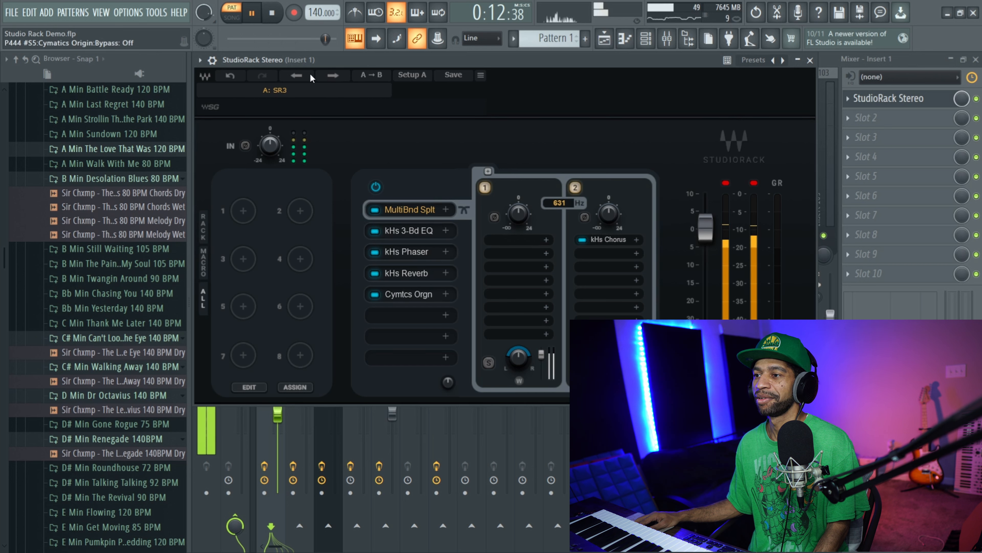
Stop playback, and audition the StudioRack presets SR4 and SR5 on Insert 1 with the pattern playing
left_click(272, 13)
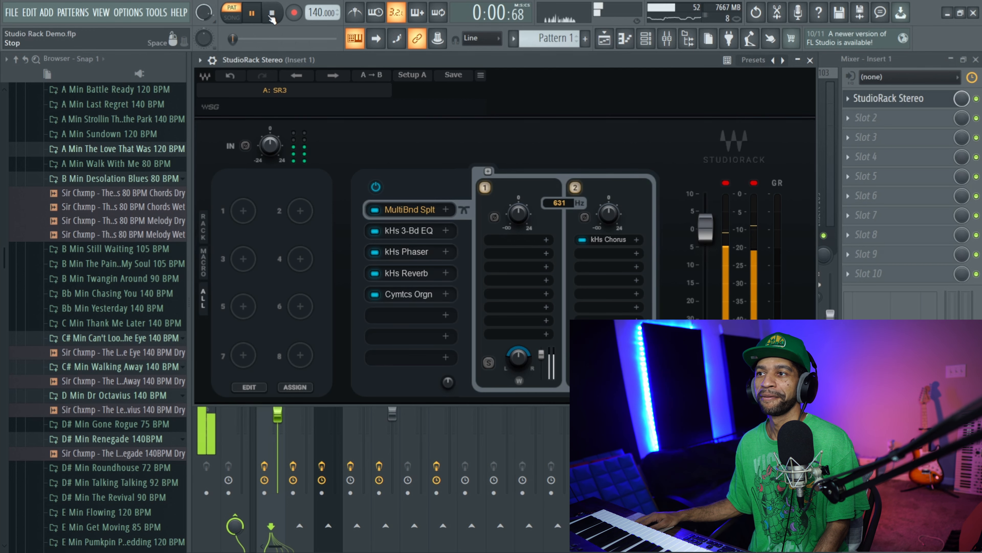
left_click(272, 13)
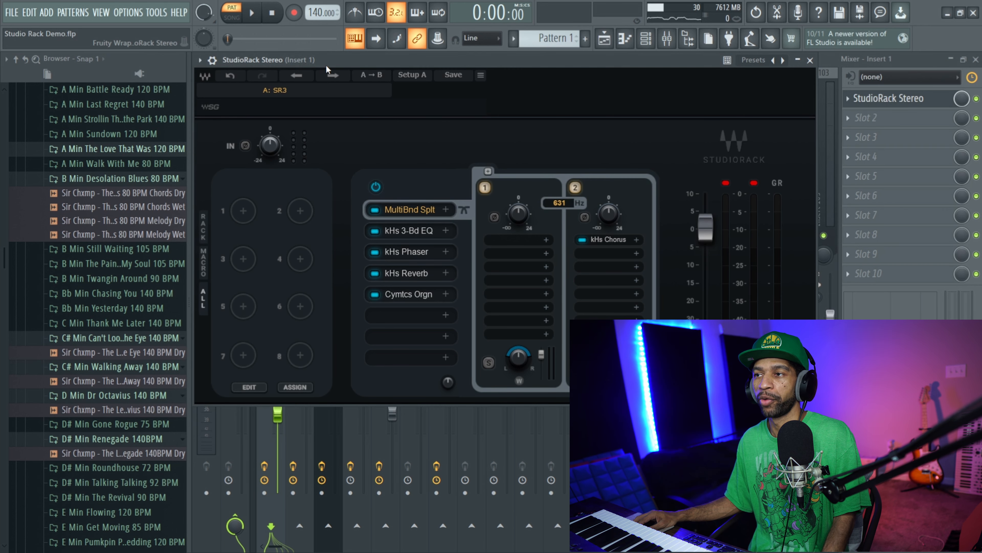
left_click(331, 77)
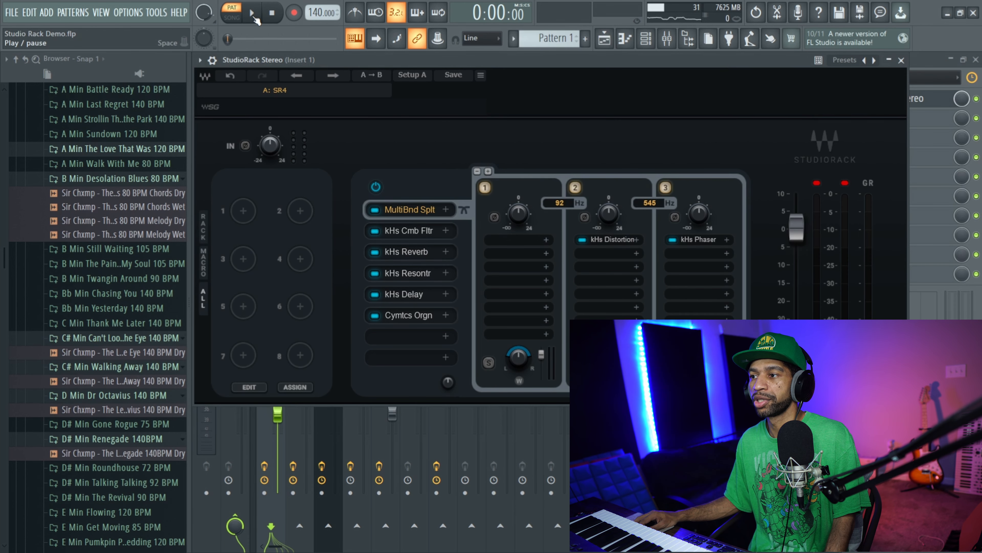
left_click(253, 15)
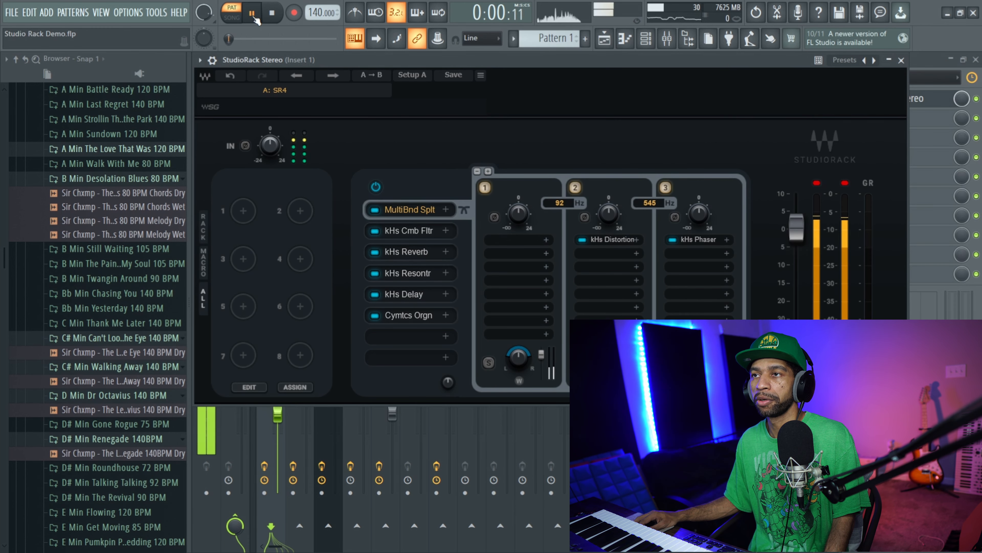
left_click(331, 74)
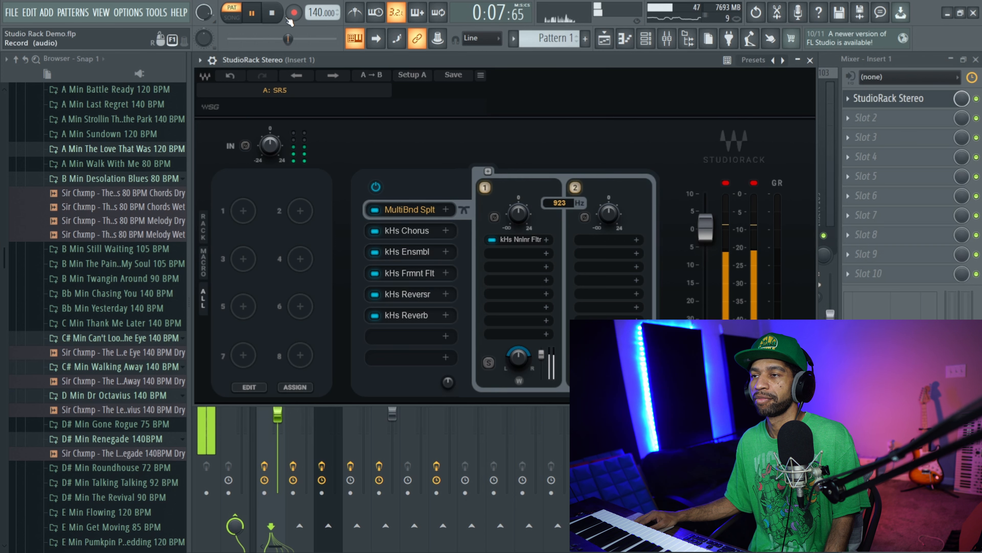
left_click(272, 13)
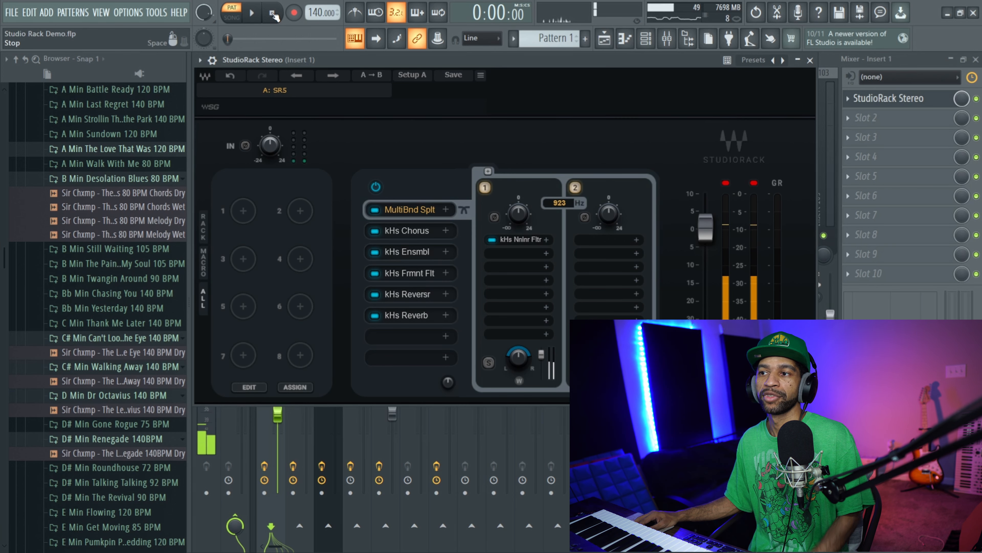
Mute Insert 1 and unmute Insert 2 in the mixer, and switch off the whole StudioRack chain on Insert 1
left_click(811, 61)
left_click(271, 236)
left_click(300, 235)
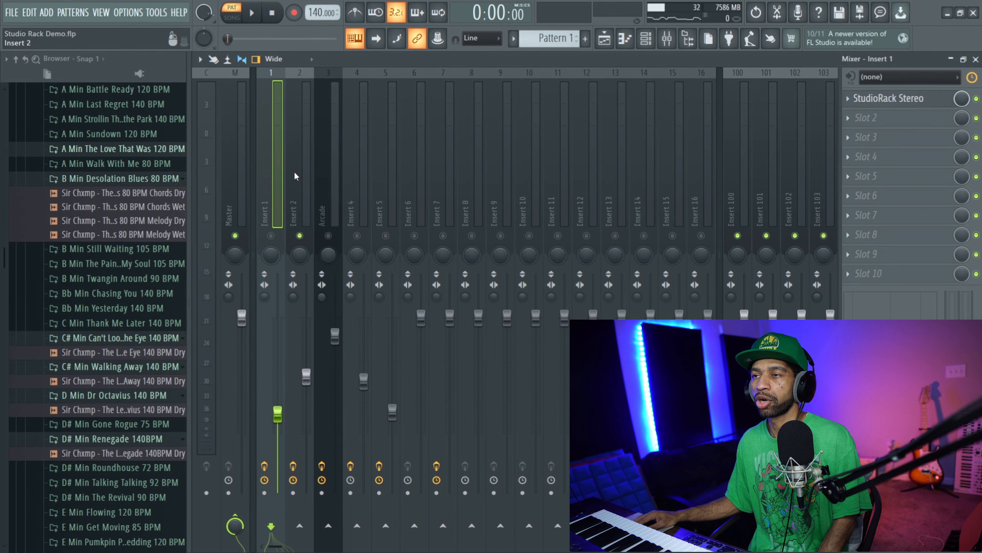
left_click(886, 98)
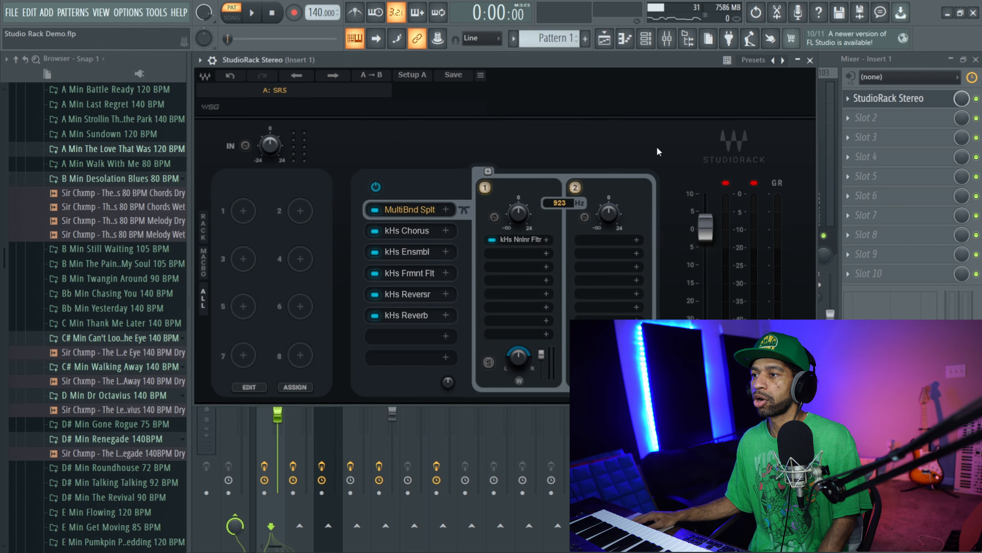
left_click(376, 187)
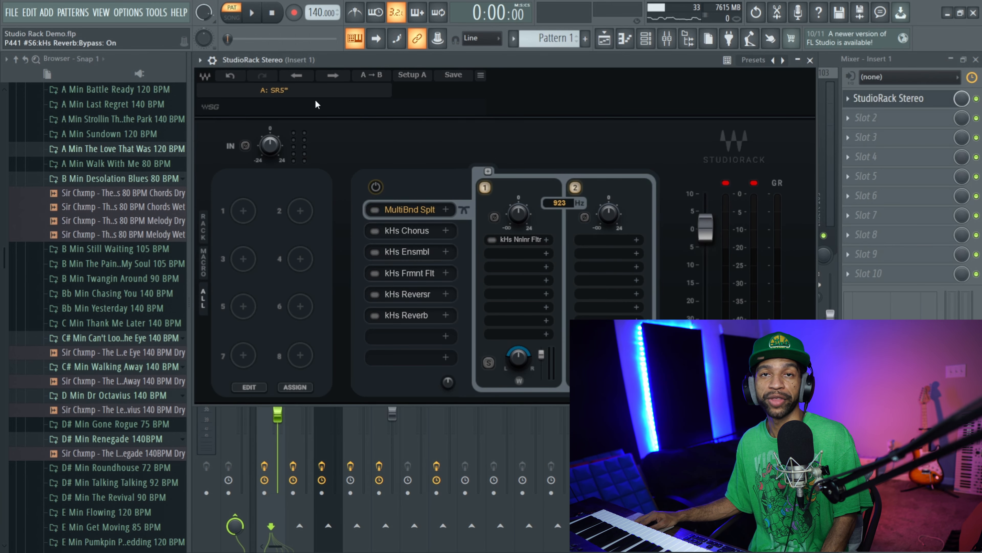
Audition Insert 2 with its StudioRack chain off, and again with the whole rack switched on
left_click(252, 13)
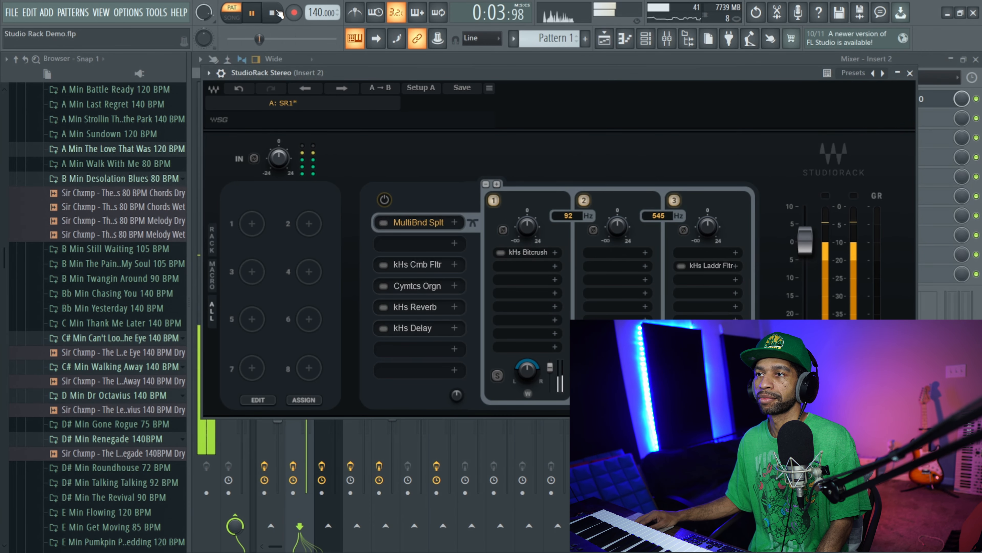
left_click(274, 13)
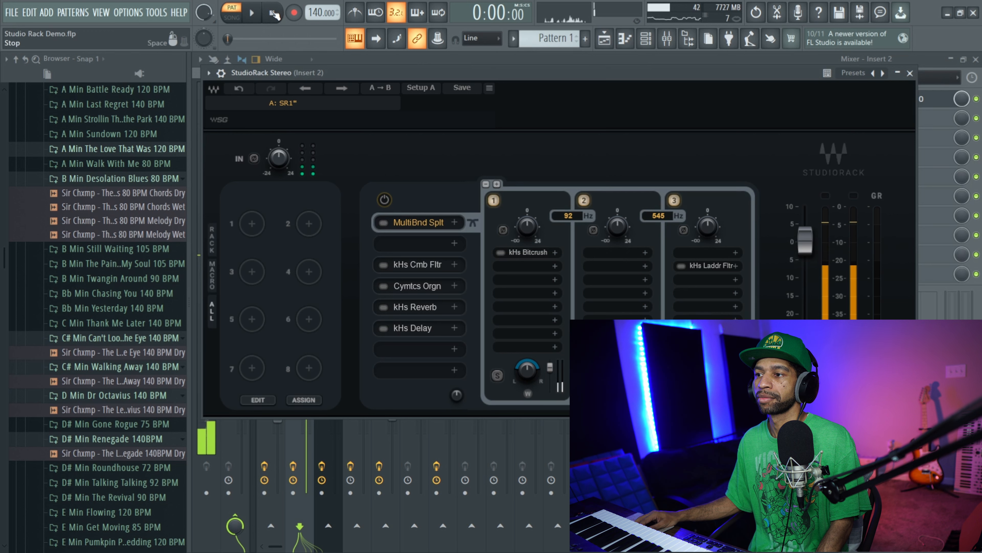
left_click(384, 200)
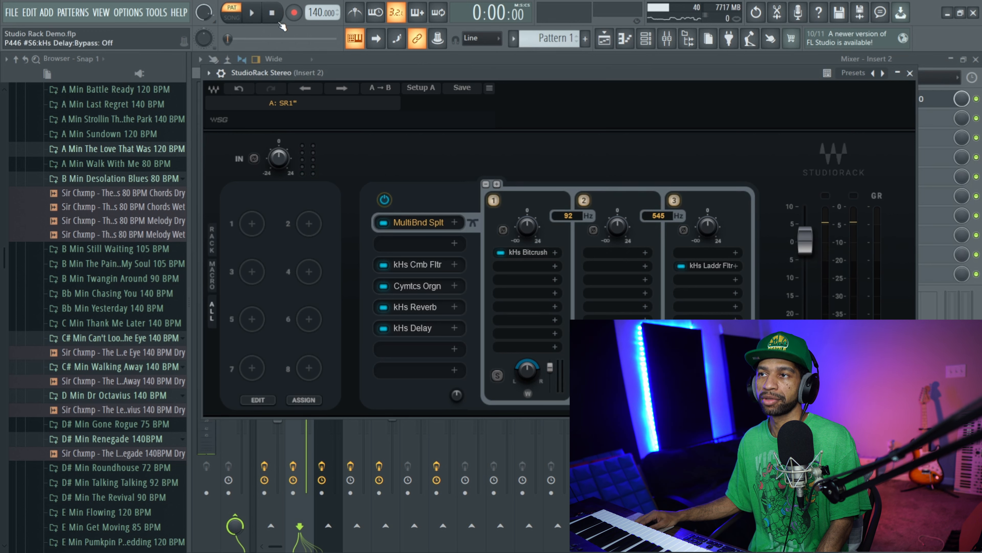
left_click(255, 13)
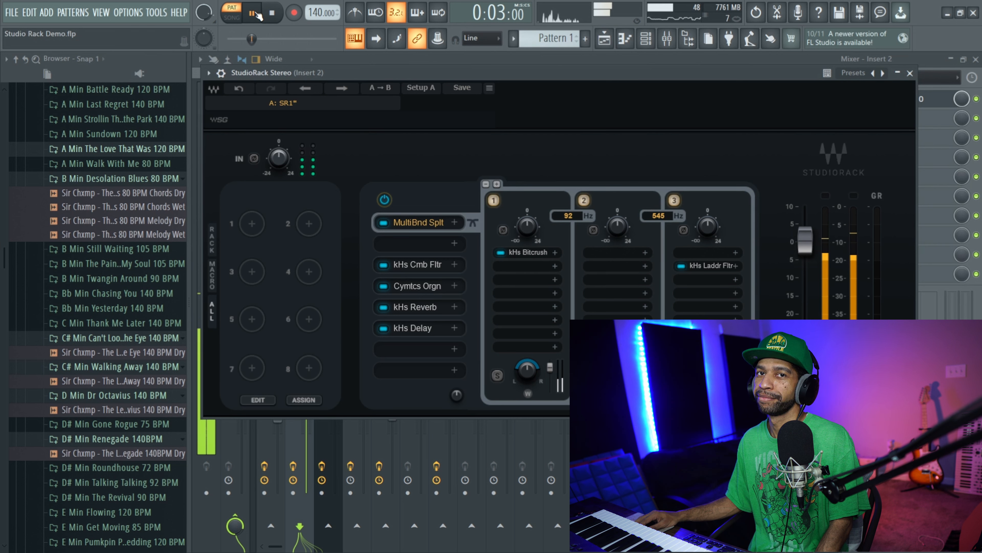
left_click(277, 18)
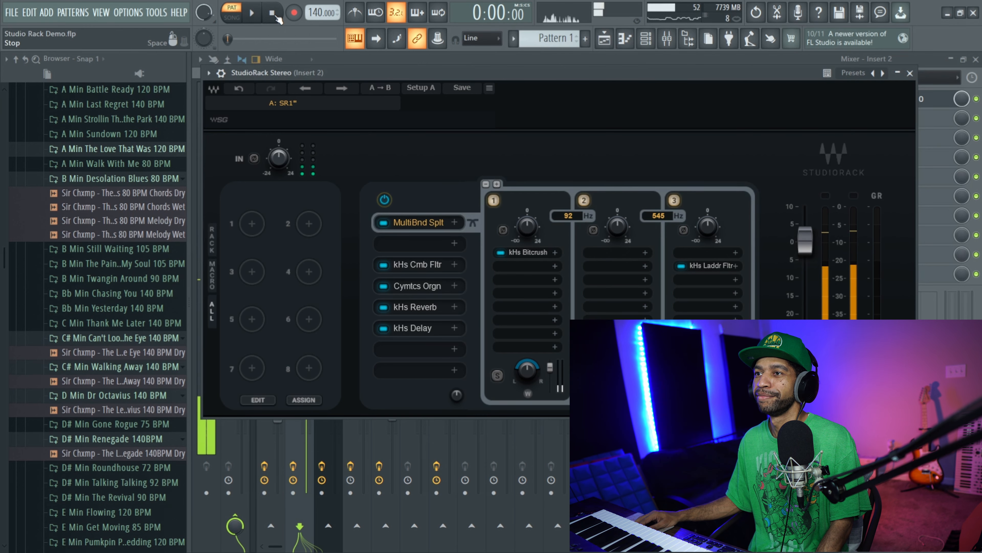
Solo the Arcade mixer track, disable its StudioRack Stereo slot and audition the sound without the effect chain
left_click(911, 73)
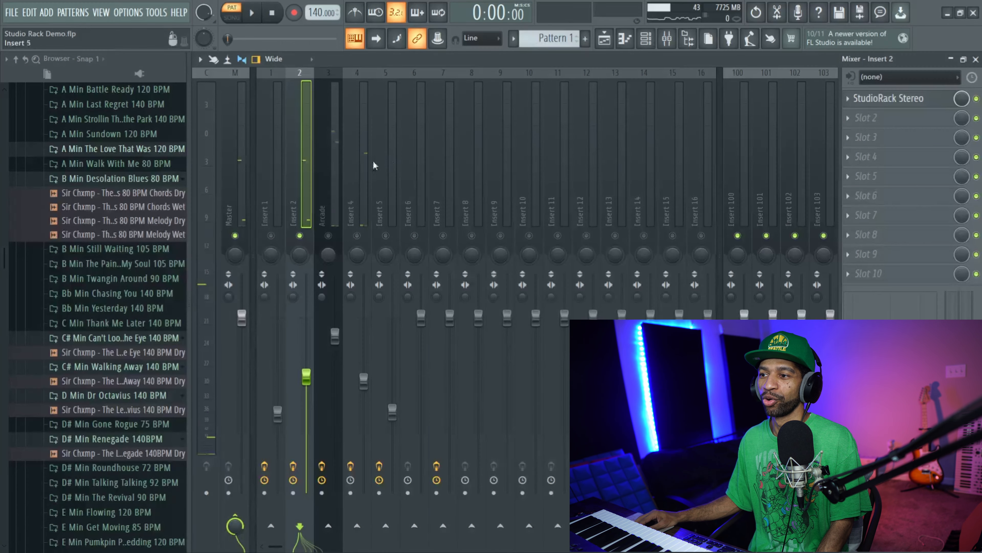
left_click(330, 247)
right_click(329, 235)
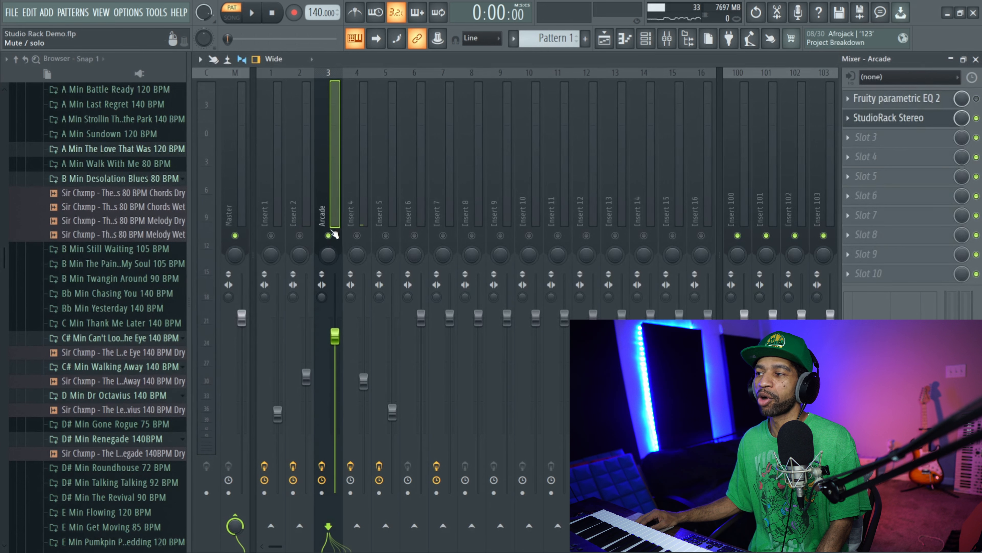
left_click(976, 118)
left_click(253, 14)
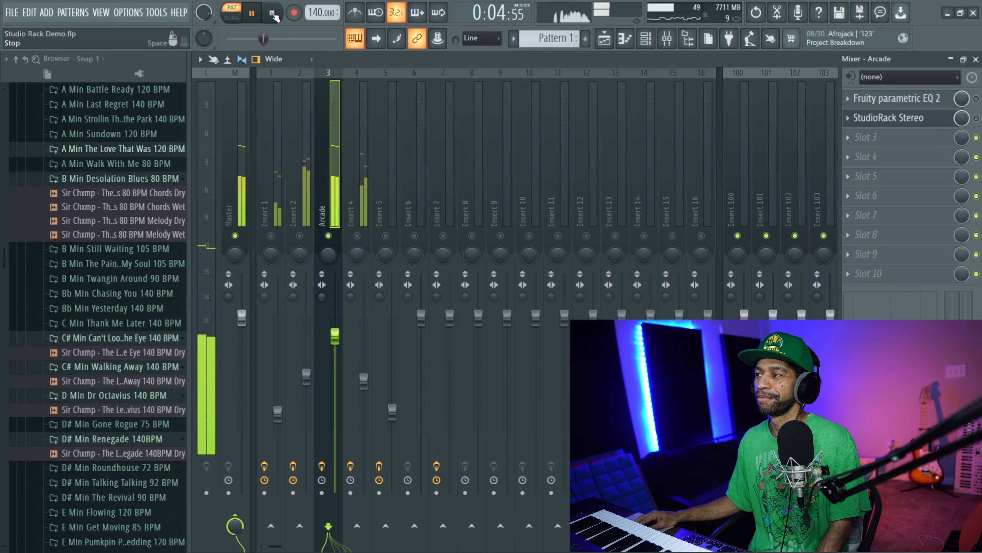
left_click(272, 13)
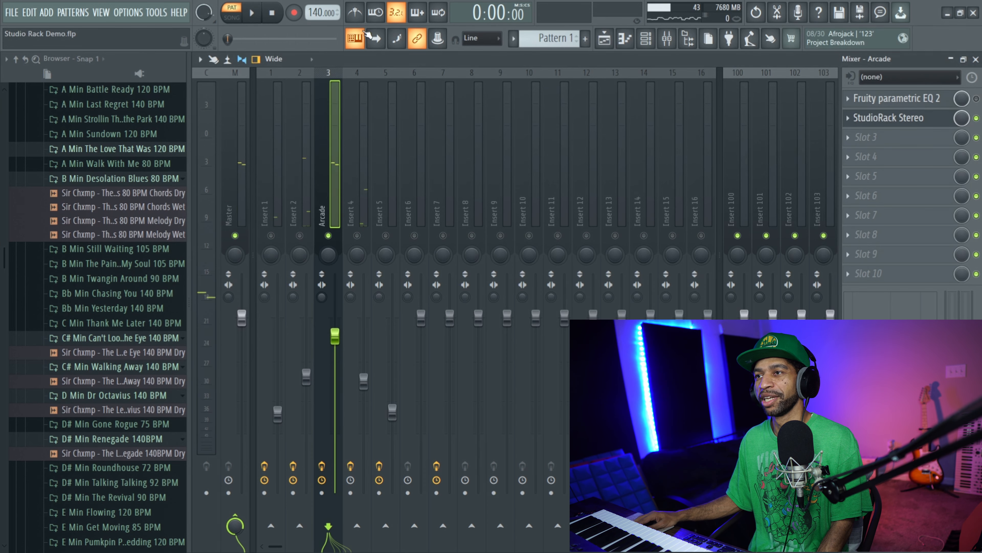
Audition the Arcade track with StudioRack Stereo active and bring up its rack during playback
key("space")
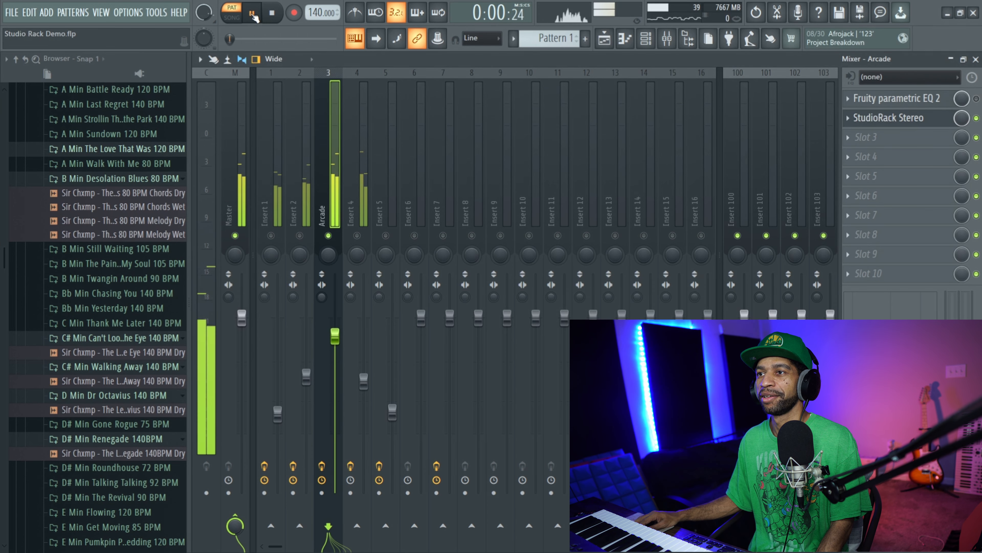
left_click(879, 120)
left_click_drag(604, 114, 600, 67)
left_click(273, 13)
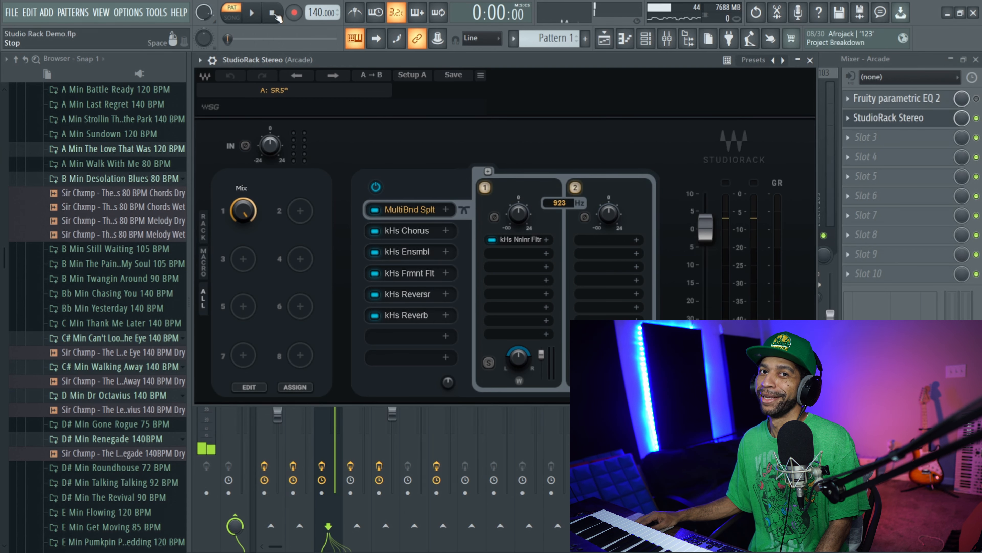
Load preset SR6 into the Arcade track's StudioRack and audition it, followed by SR7Dis and SR8
left_click(284, 92)
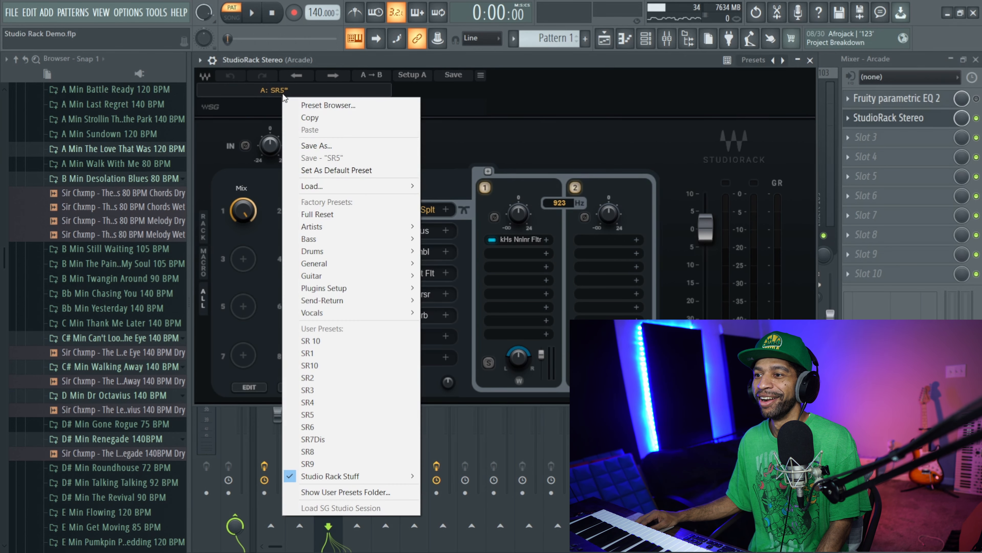
left_click(325, 427)
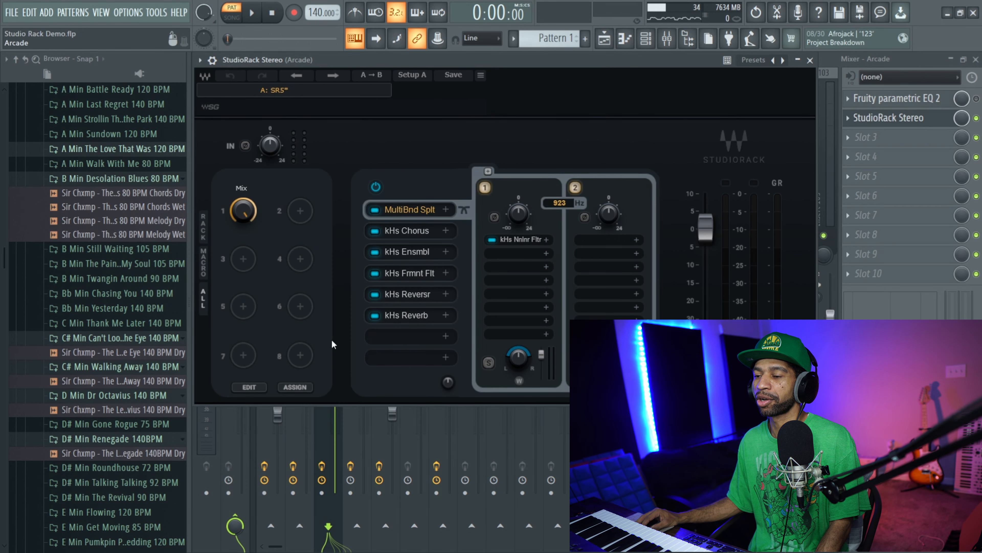
left_click(253, 13)
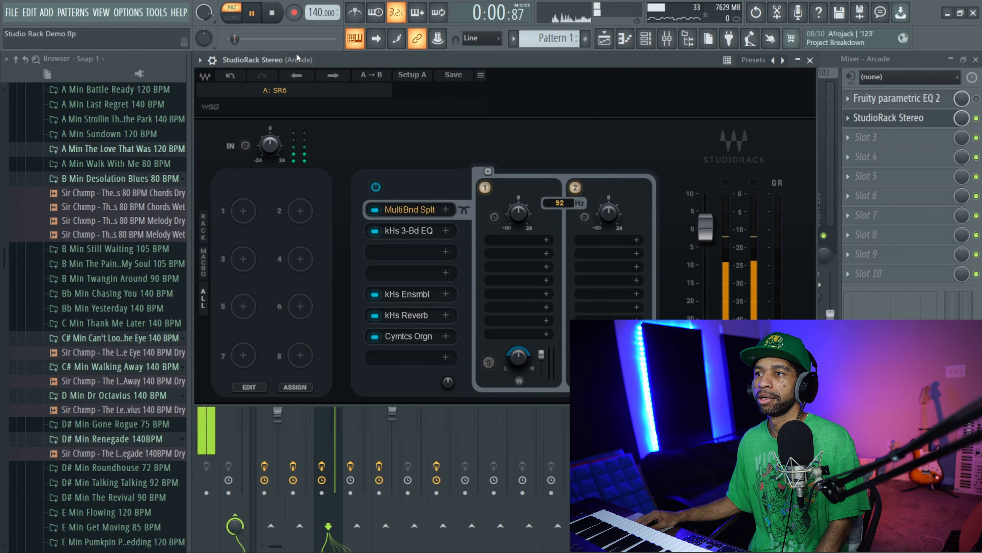
left_click(329, 73)
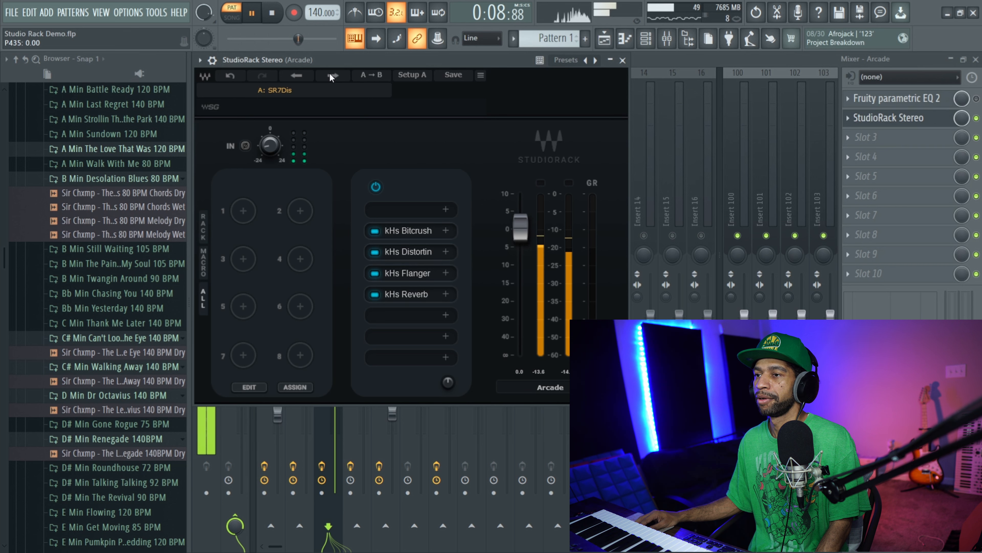
left_click(329, 73)
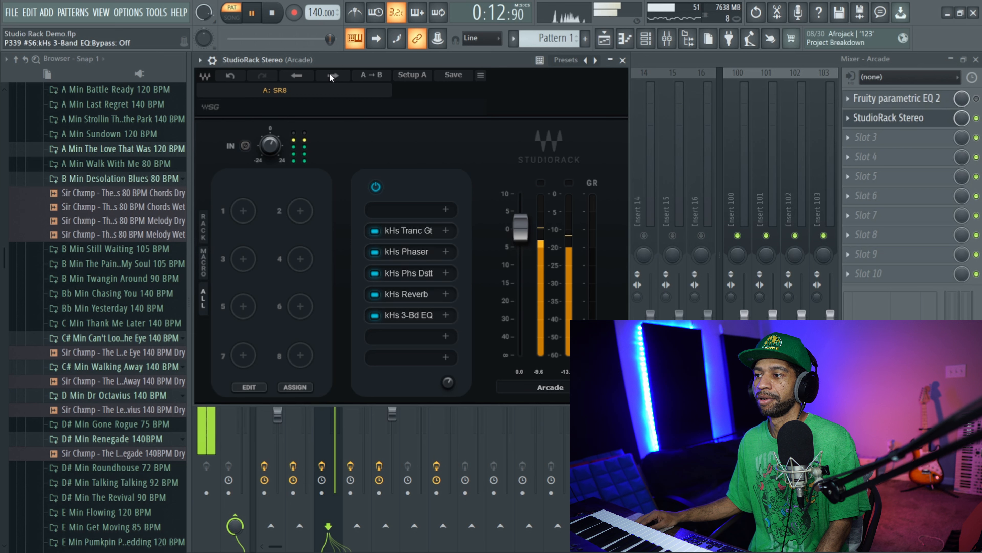
left_click(272, 13)
left_click(273, 14)
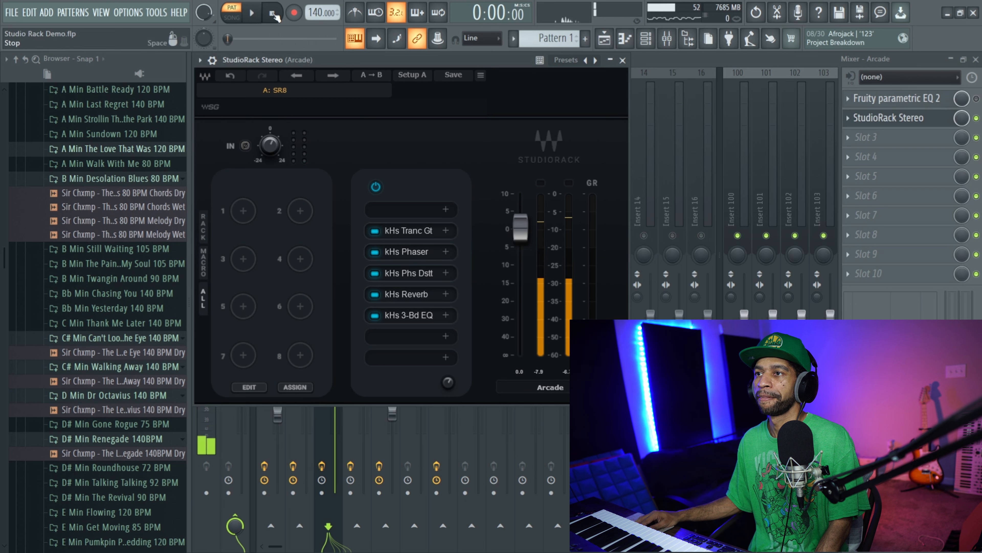
Mute Track 5 and unmute Track 1 in the playlist
left_click(606, 40)
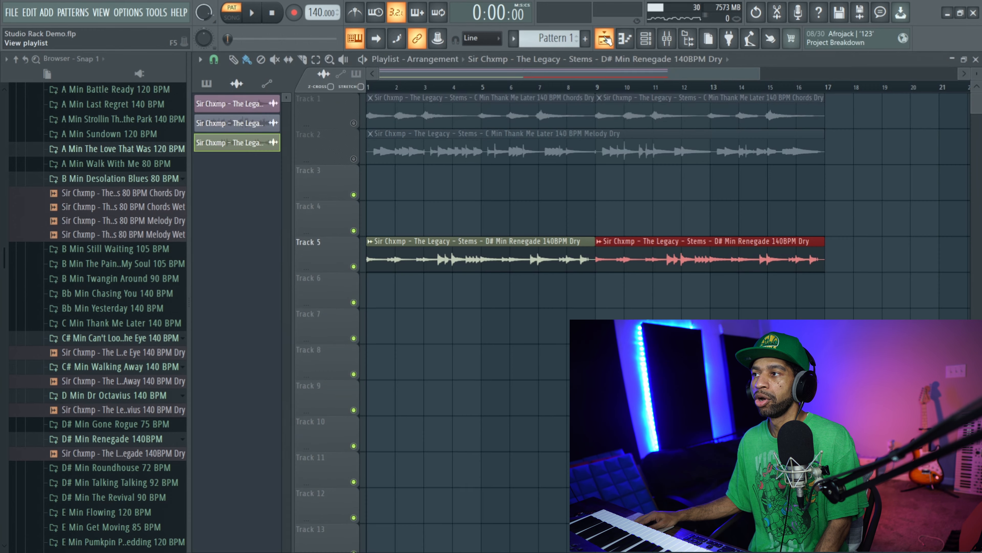
left_click(354, 160)
left_click(353, 159)
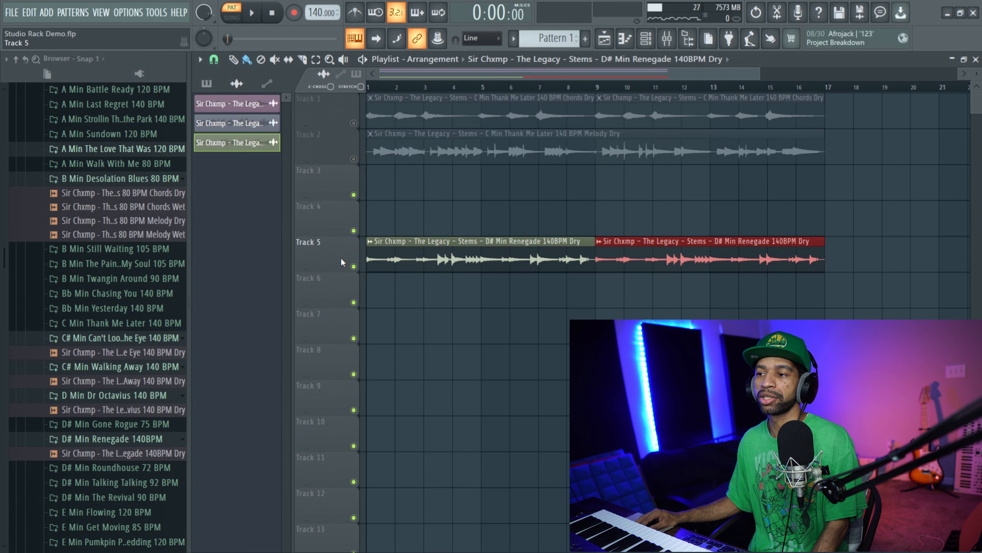
left_click(354, 267)
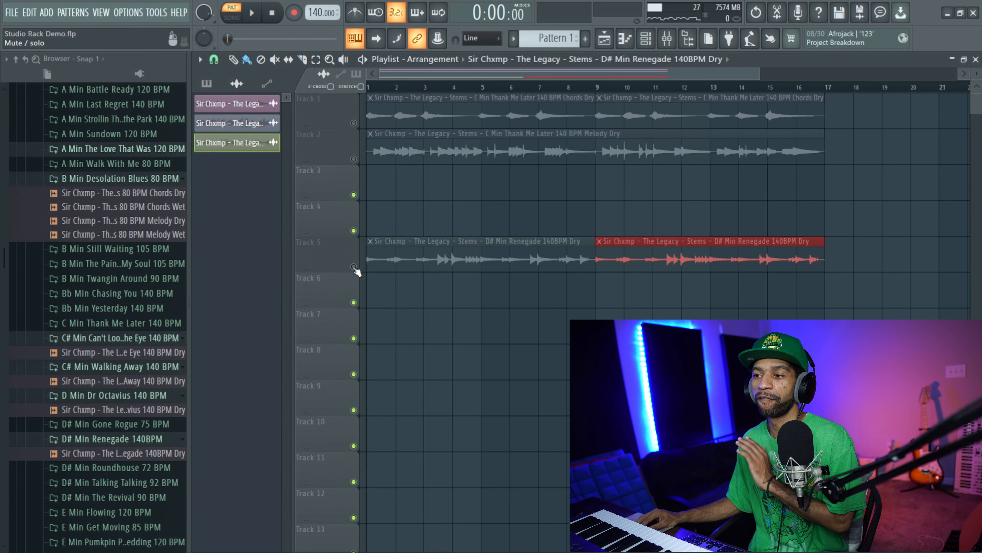
left_click(353, 124)
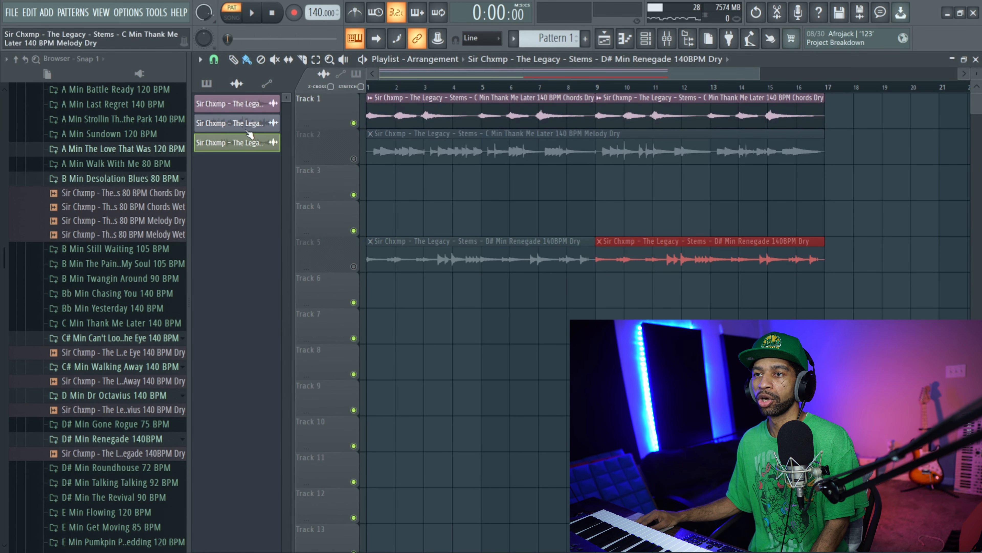
Preview the B Min Desolation Blues 80 BPM Chords Dry and Chords Wet stems from the guitar sample pack
scroll(139, 228, "up", 4)
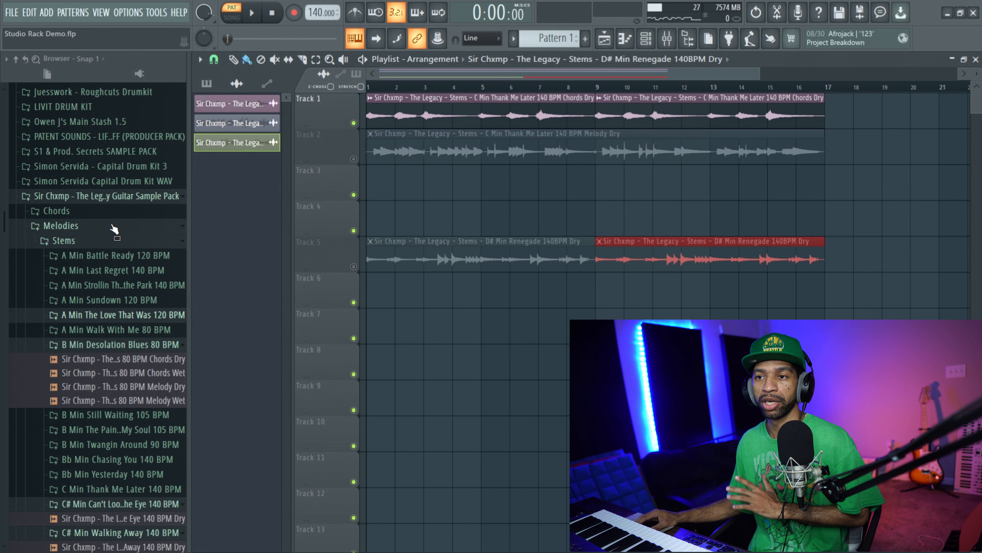
scroll(112, 238, "down", 2)
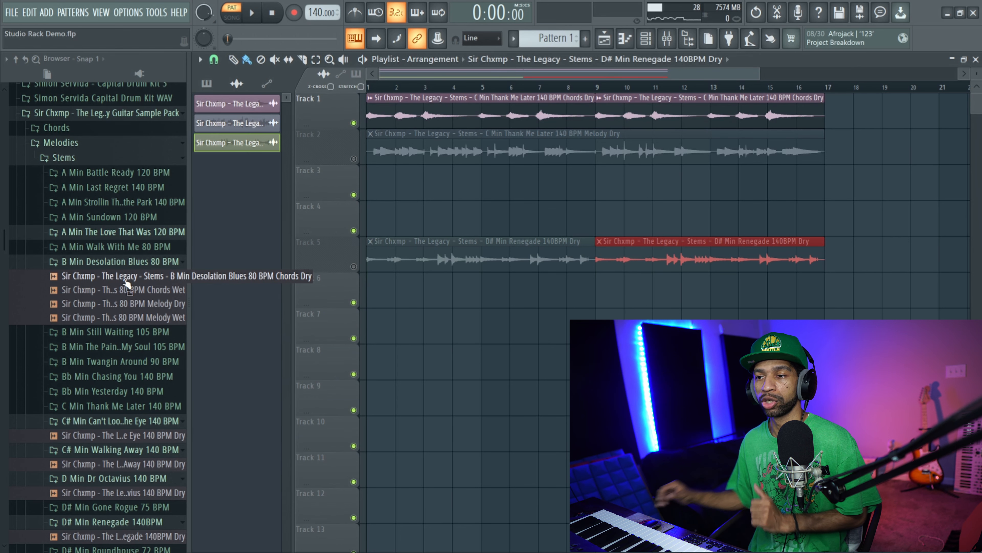
left_click(139, 282)
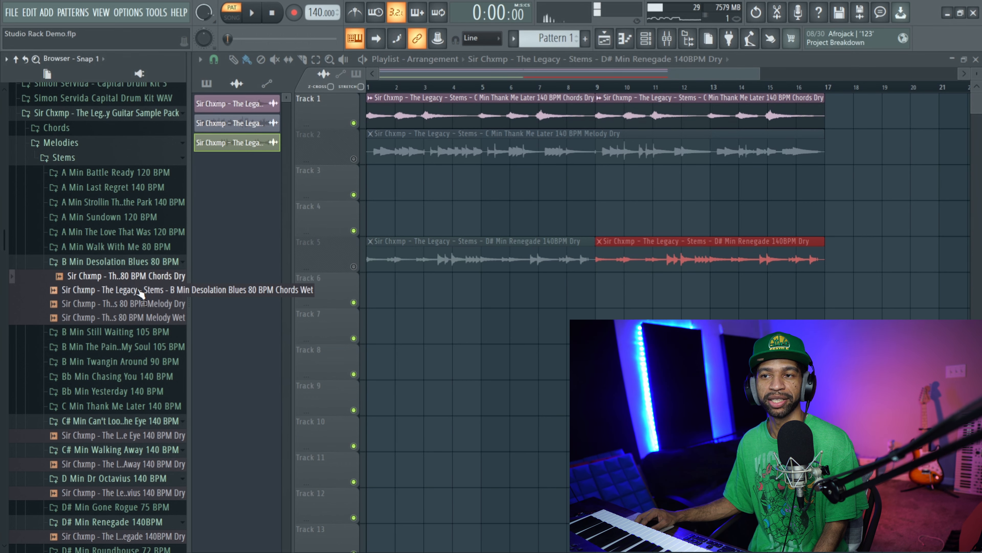
left_click(139, 290)
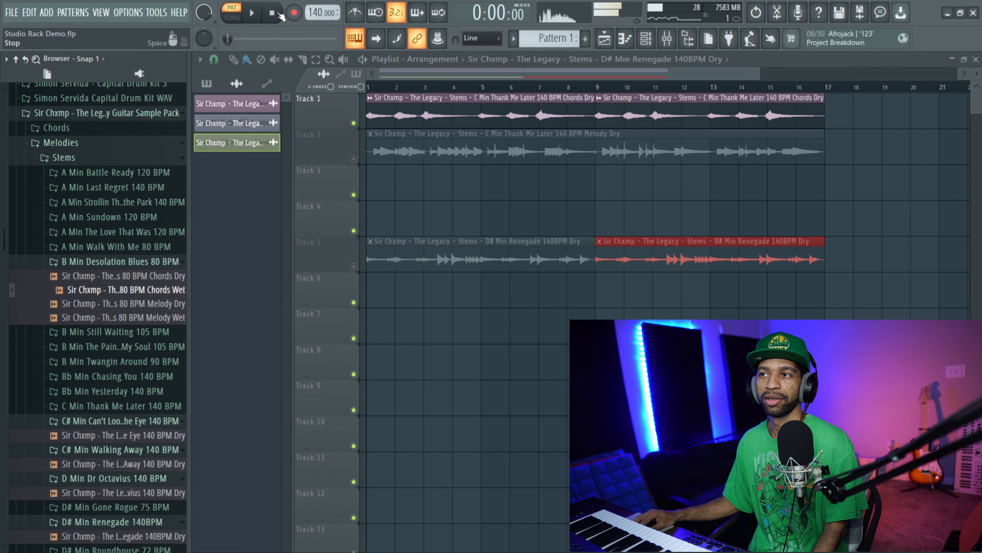
left_click(279, 13)
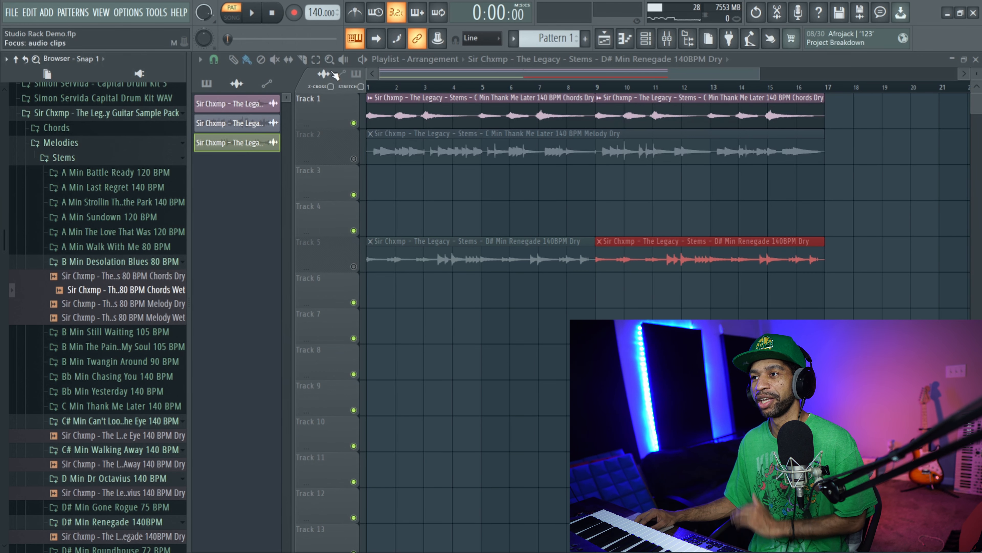
Play the C Min Thank Me Later chords on Track 1 in song mode and bring up Insert 7's StudioRack Stereo
left_click(256, 13)
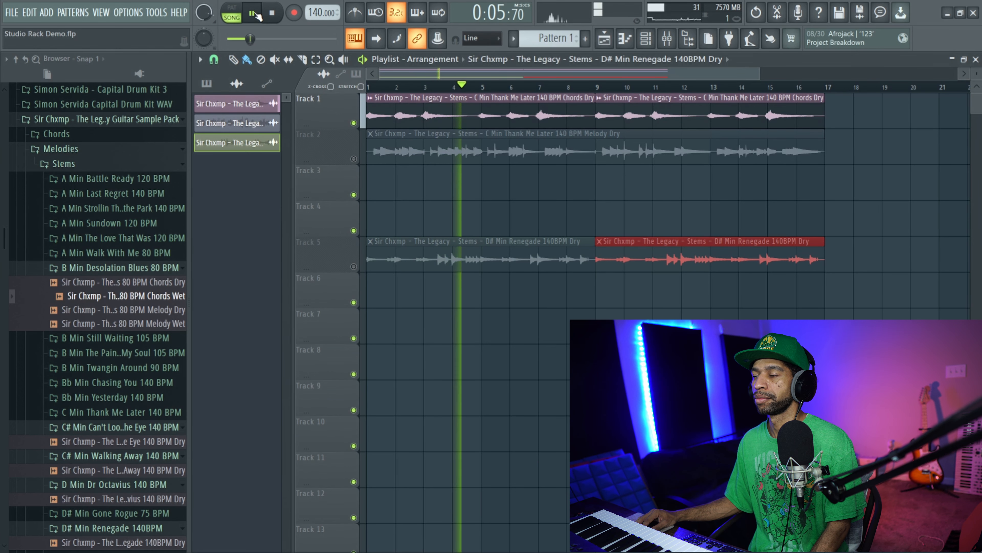
key("space")
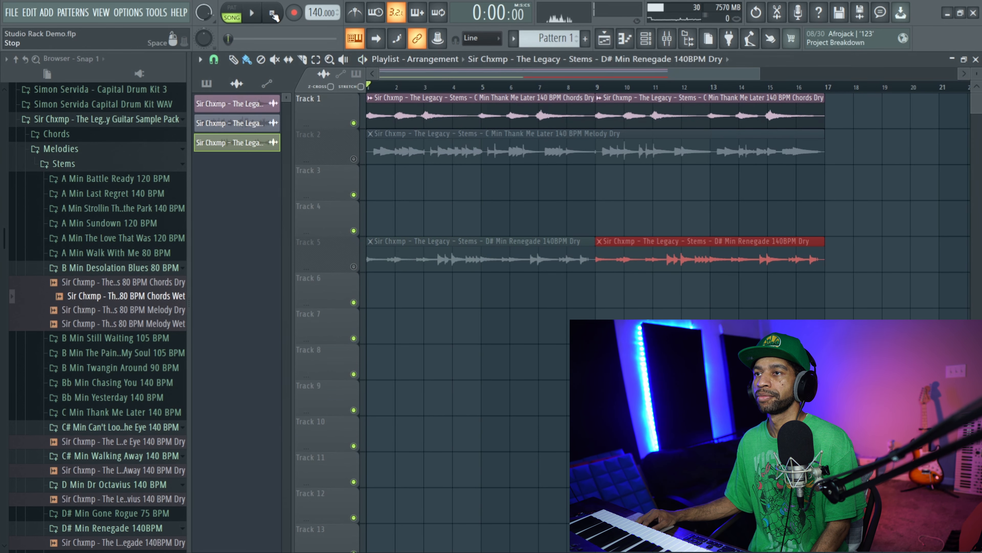
left_click(645, 37)
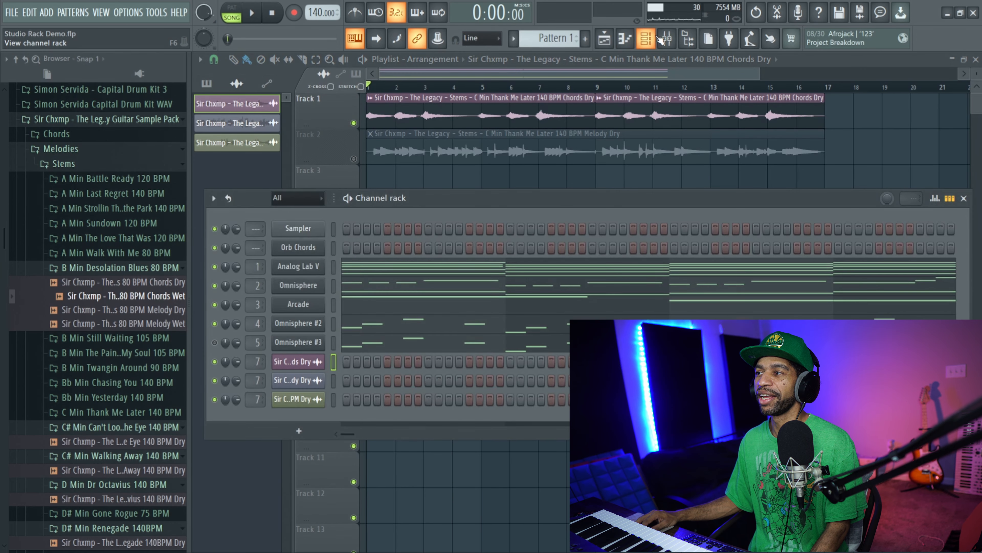
left_click(657, 39)
left_click(665, 38)
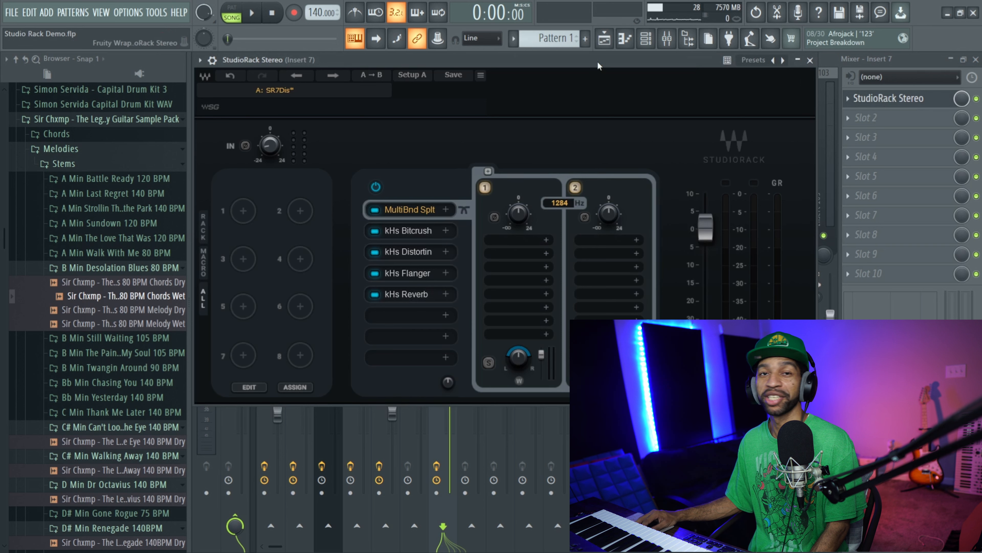
Audition the chords through SR7Dis, including with the split crossover at 569 Hz and kHs Bitcrush bypassed, and re-enable kHs Bitcrush
left_click(253, 13)
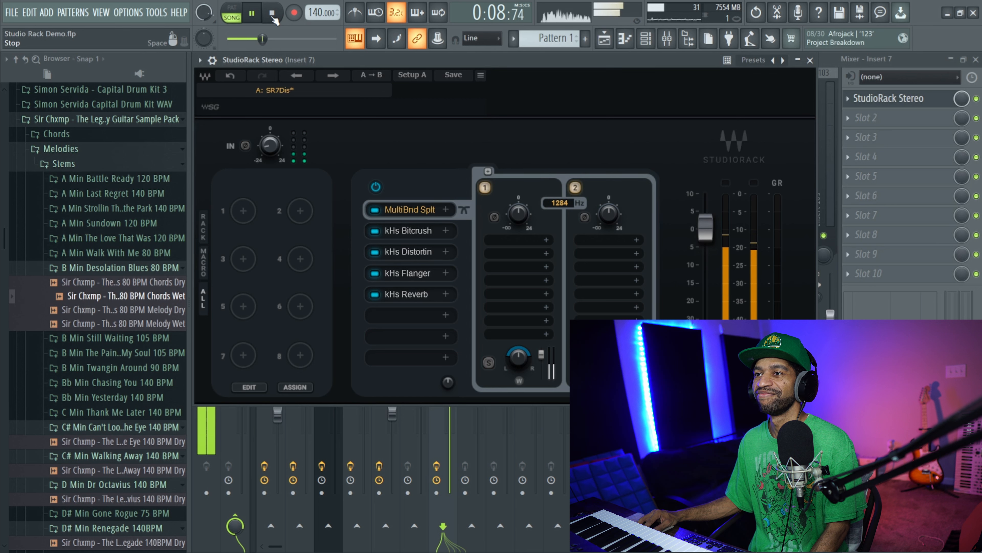
left_click(273, 14)
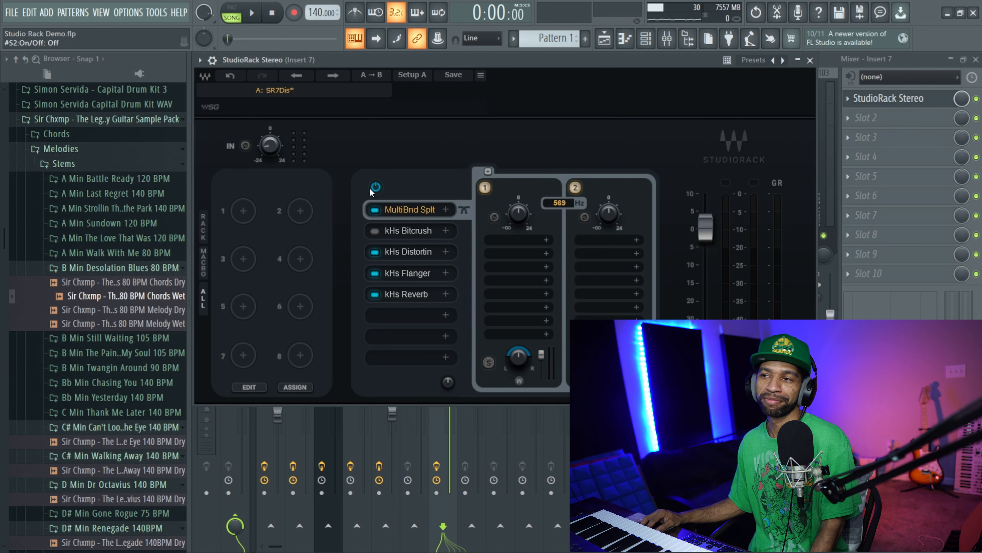
left_click(254, 14)
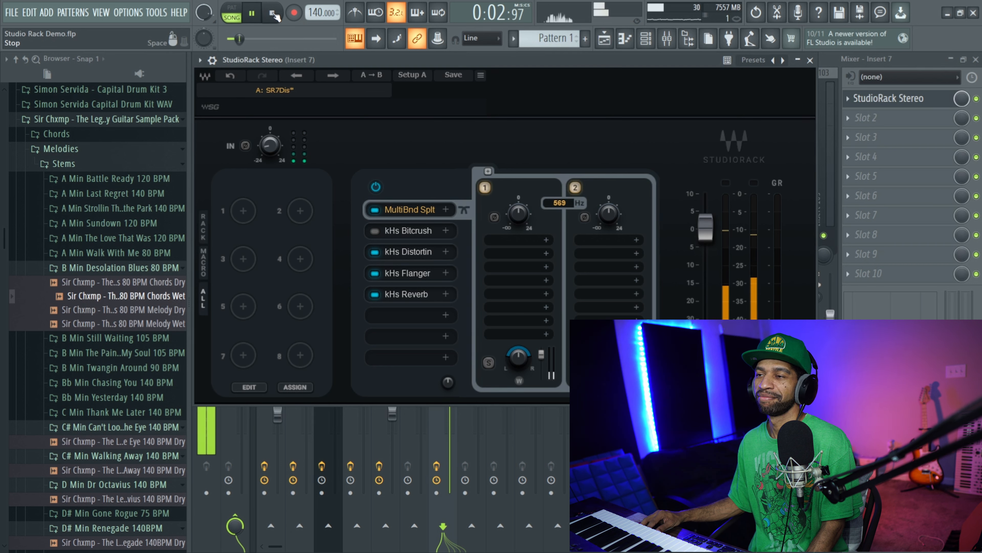
left_click(275, 14)
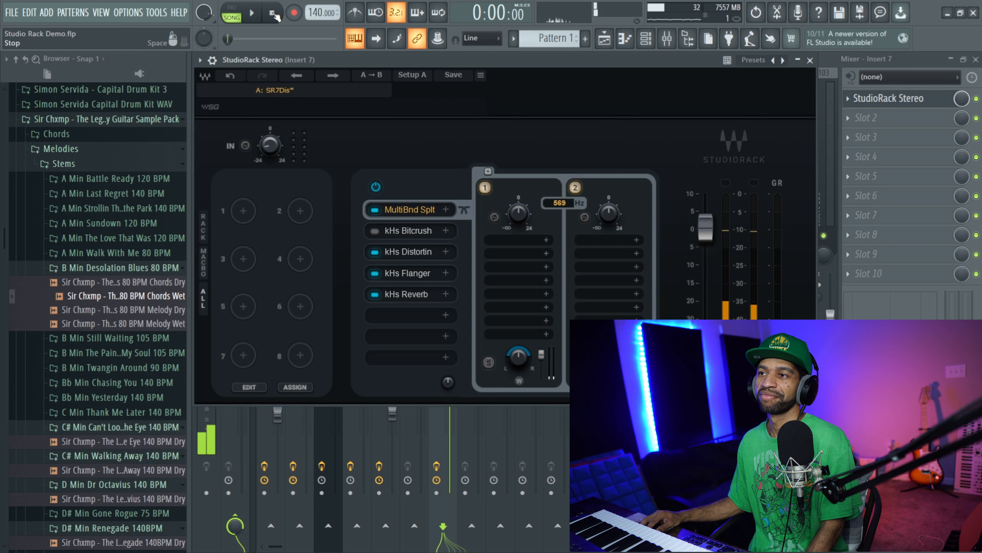
left_click(377, 230)
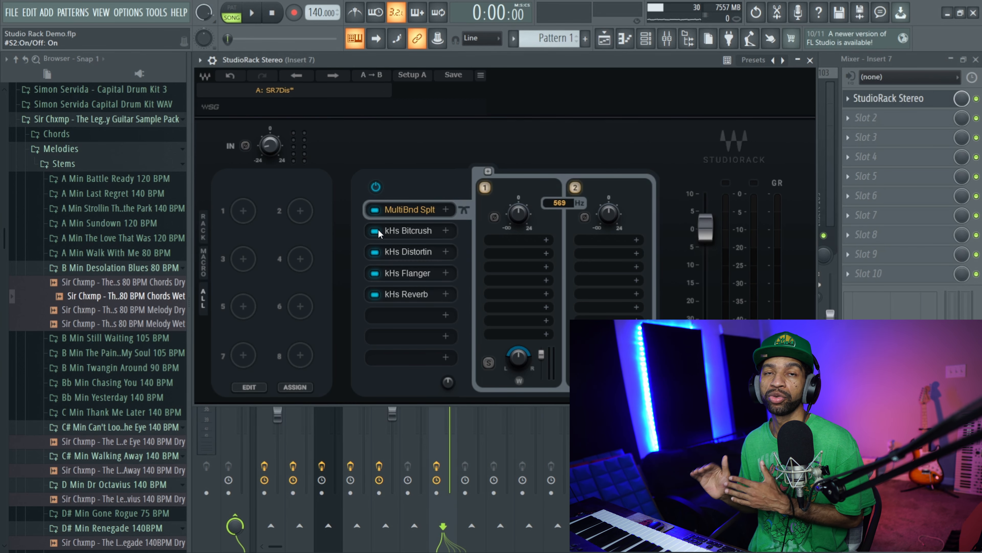
Move kHs Bitcrush into band 1 of the multiband split, audition it, and return it to the main chain
left_click_drag(379, 229, 503, 245)
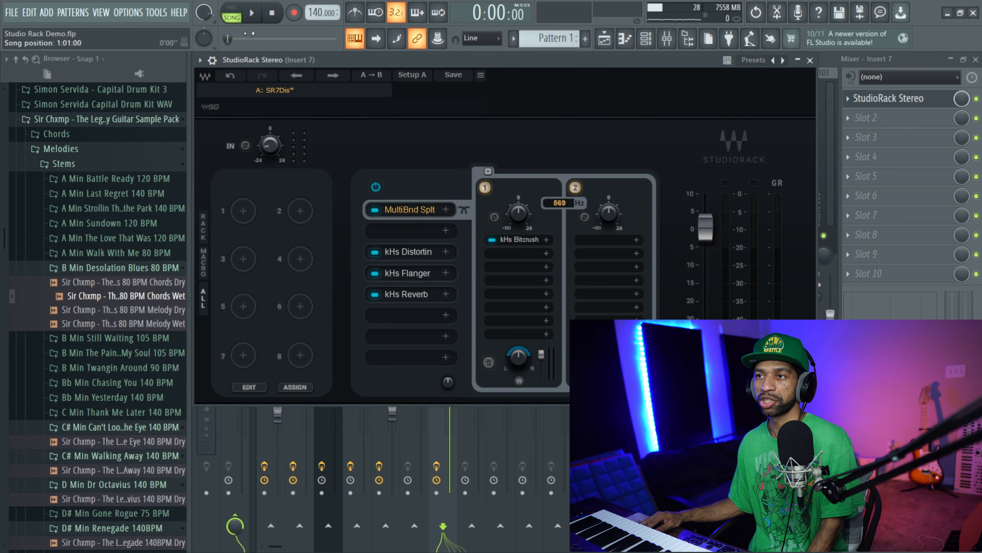
left_click(254, 20)
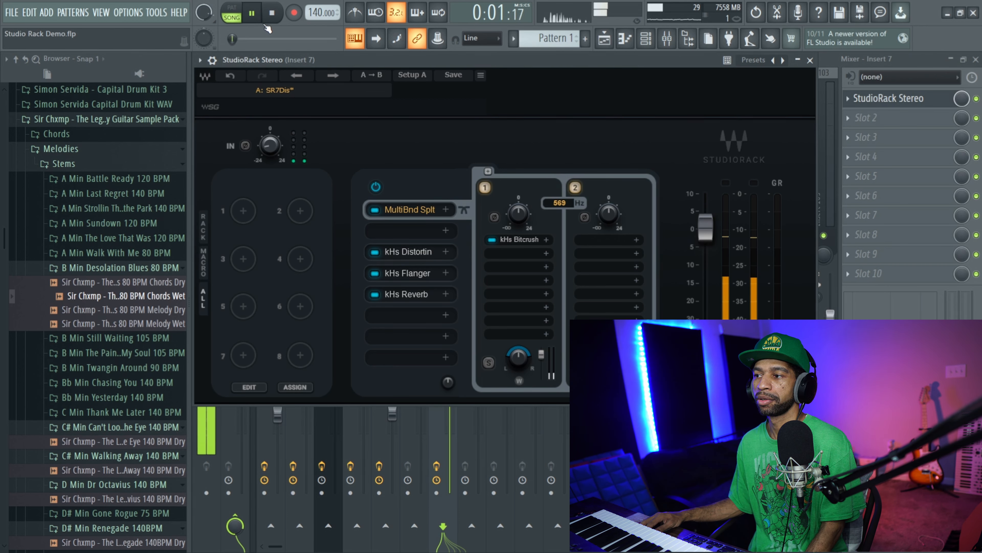
left_click_drag(516, 239, 401, 230)
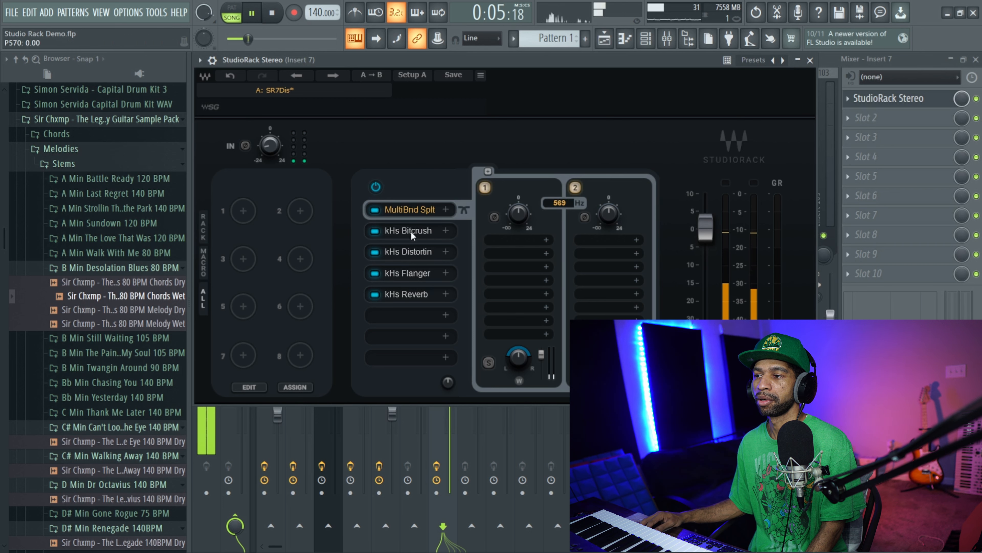
left_click(274, 13)
Audition the split with kHs Bitcrush in band 1 and kHs Distortion in band 2, and return both to the main chain
left_click_drag(402, 231, 503, 241)
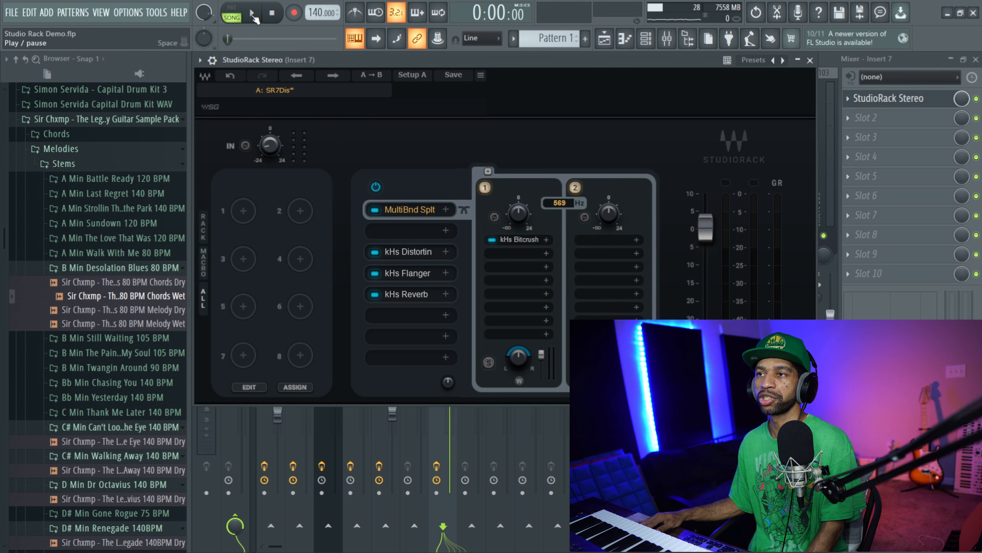
left_click(254, 15)
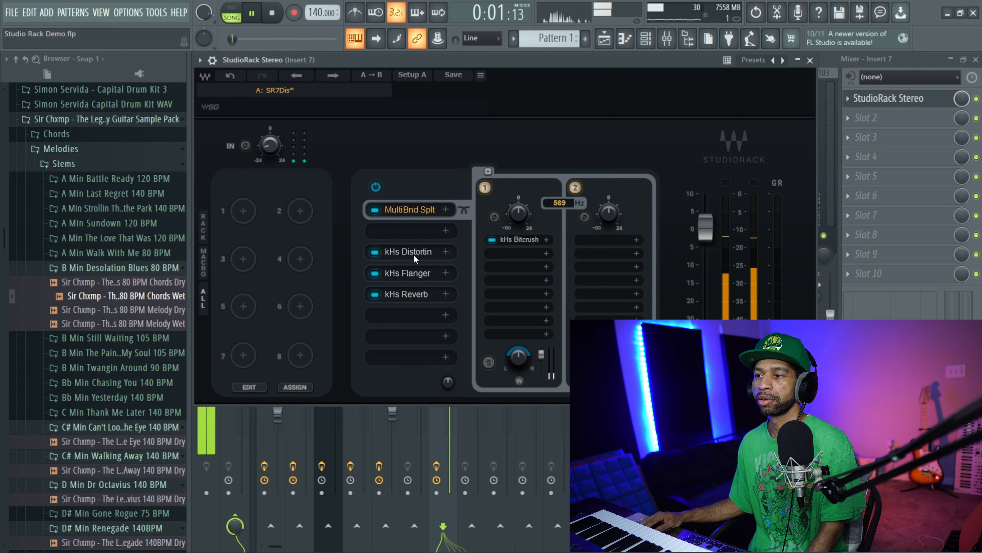
left_click_drag(410, 251, 594, 268)
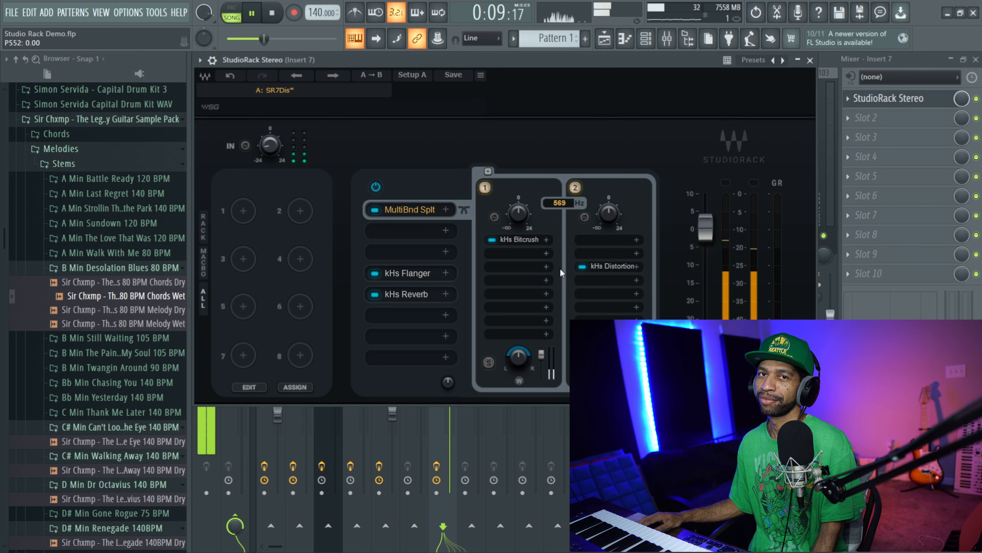
left_click(275, 16)
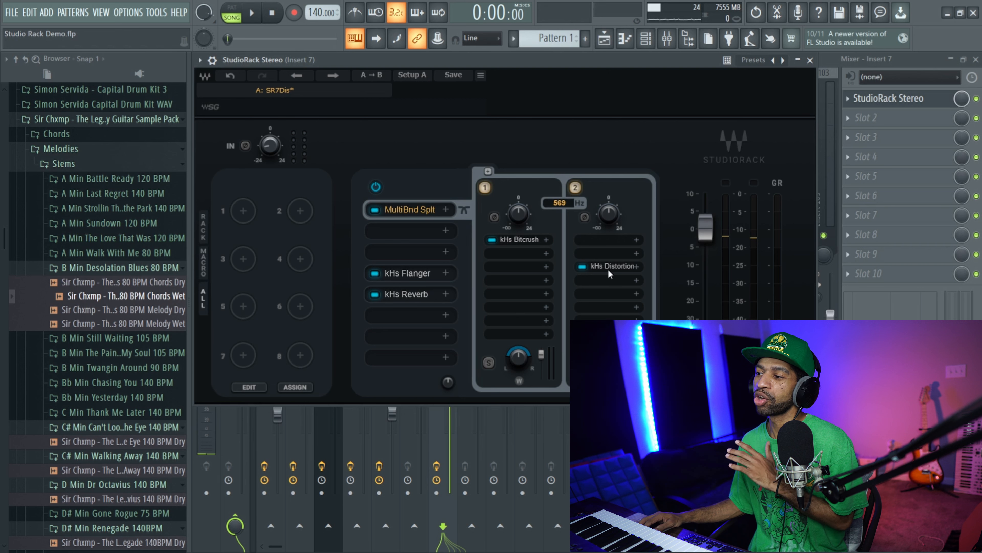
left_click_drag(611, 265, 412, 251)
left_click_drag(515, 238, 410, 232)
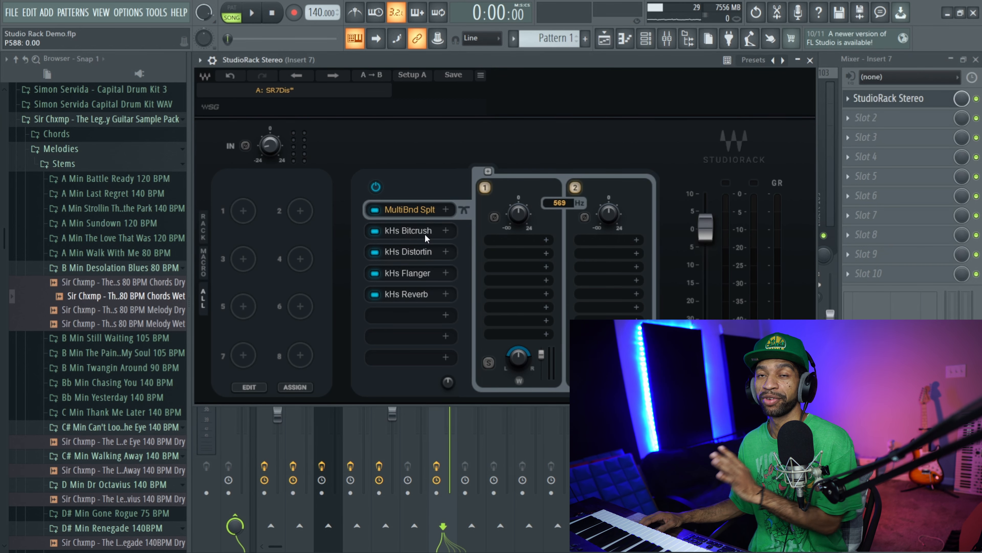
Load preset SR1 into Insert 7's StudioRack and audition the chords through it, followed by SR10 and SR2
left_click(280, 93)
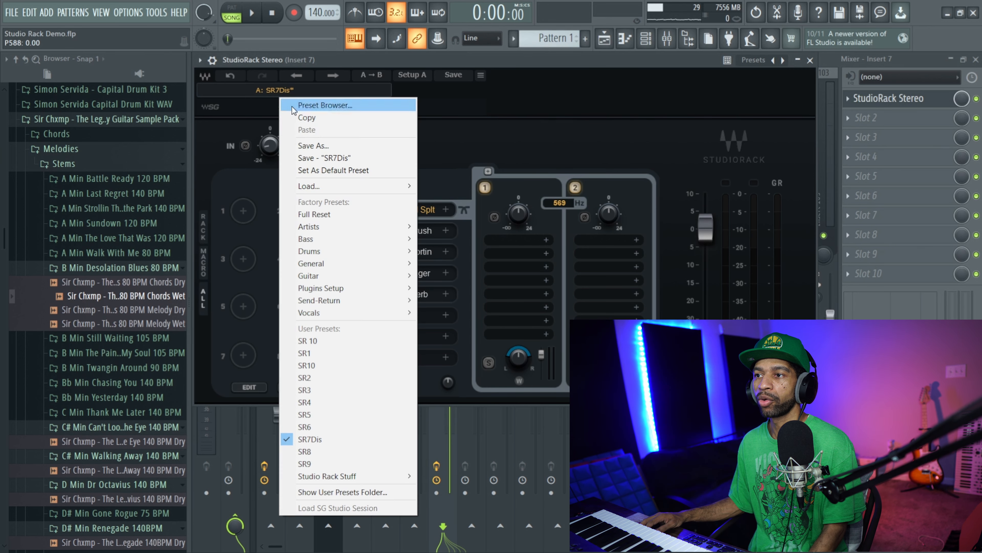
left_click(306, 353)
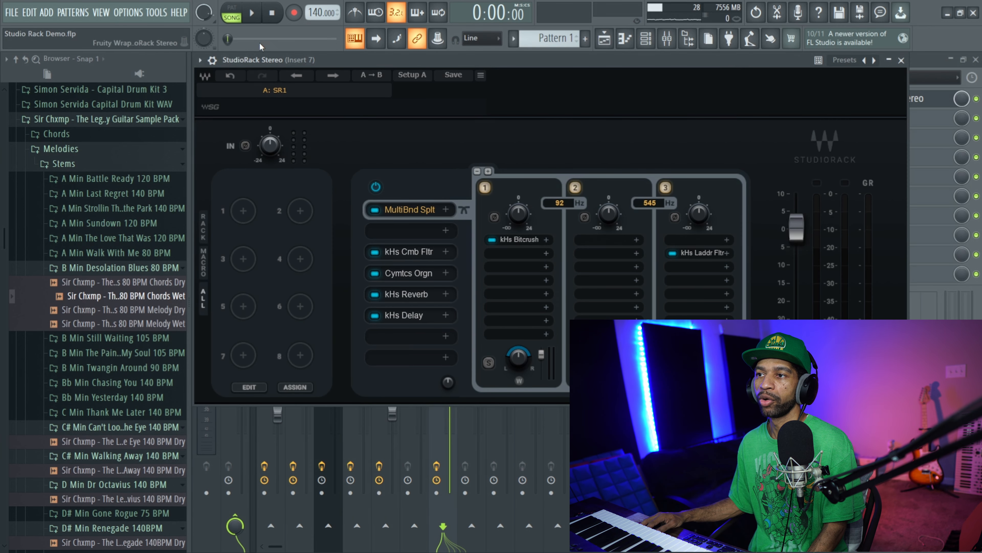
left_click(254, 14)
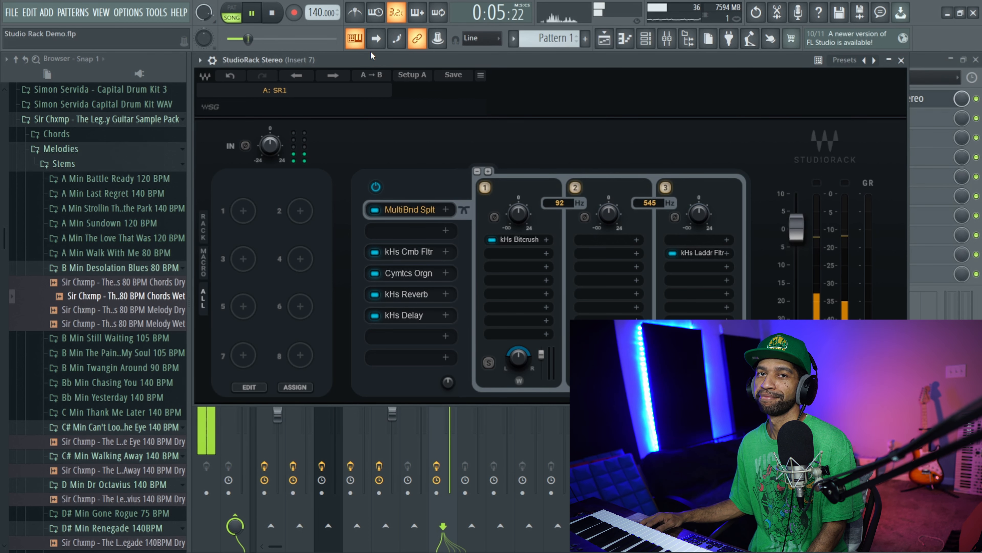
left_click(334, 76)
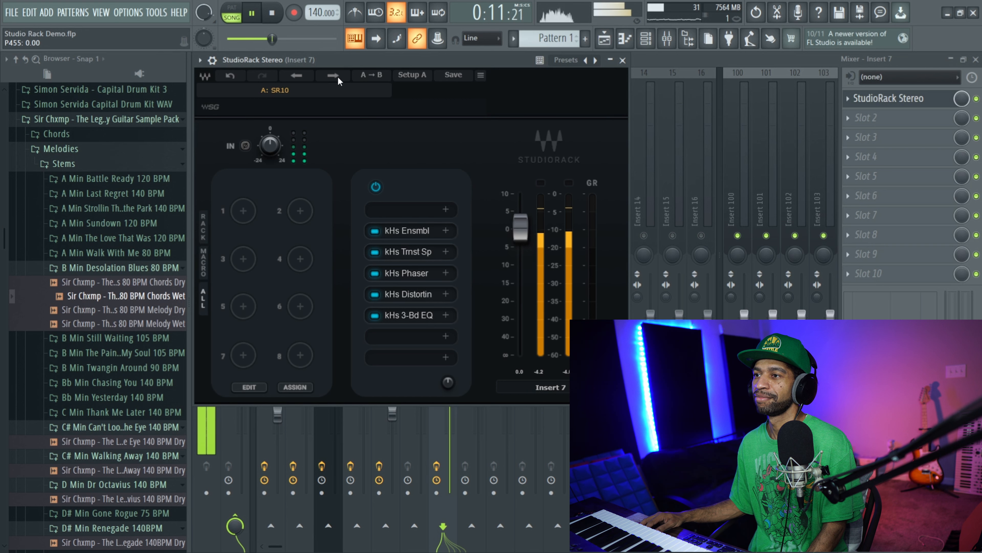
left_click(335, 76)
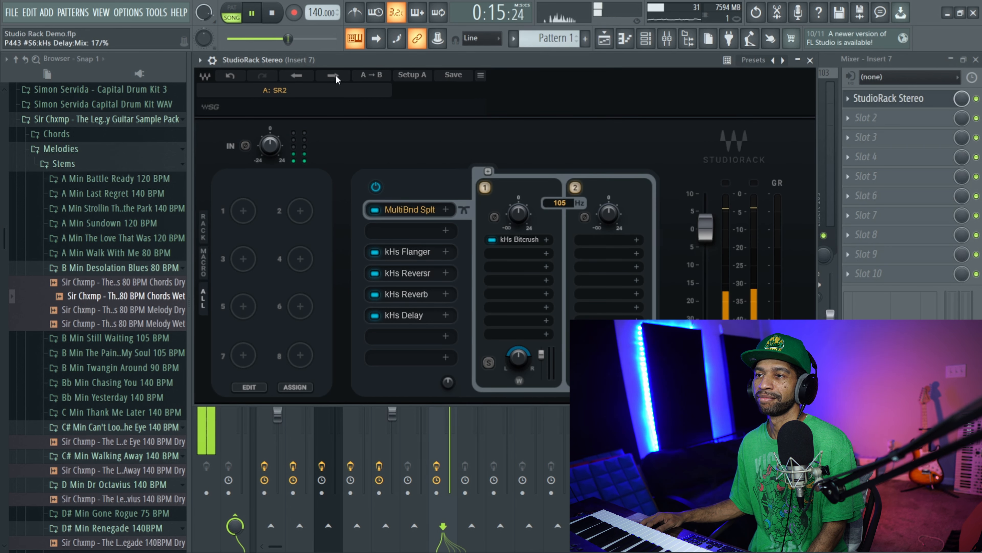
left_click(272, 13)
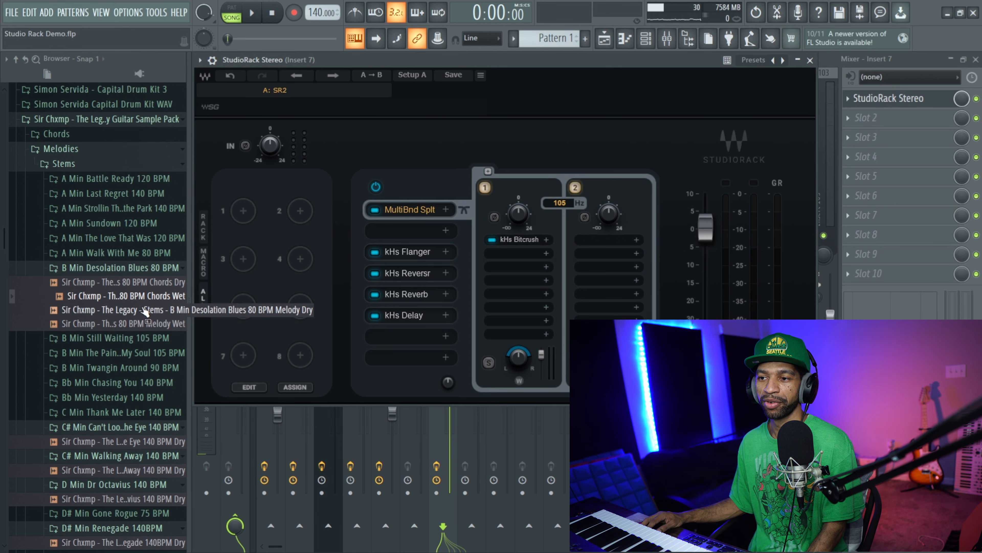
Preview the Bb Min Chasing You 140 BPM Dry stem and place it on Track 3 of the playlist at bar 1
scroll(141, 309, "down", 2)
left_click(137, 303)
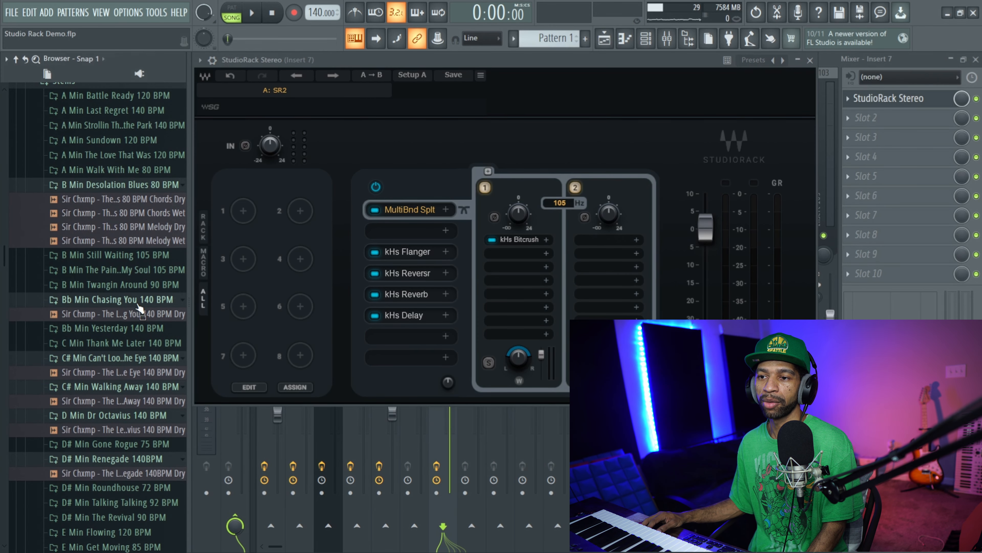
left_click(136, 314)
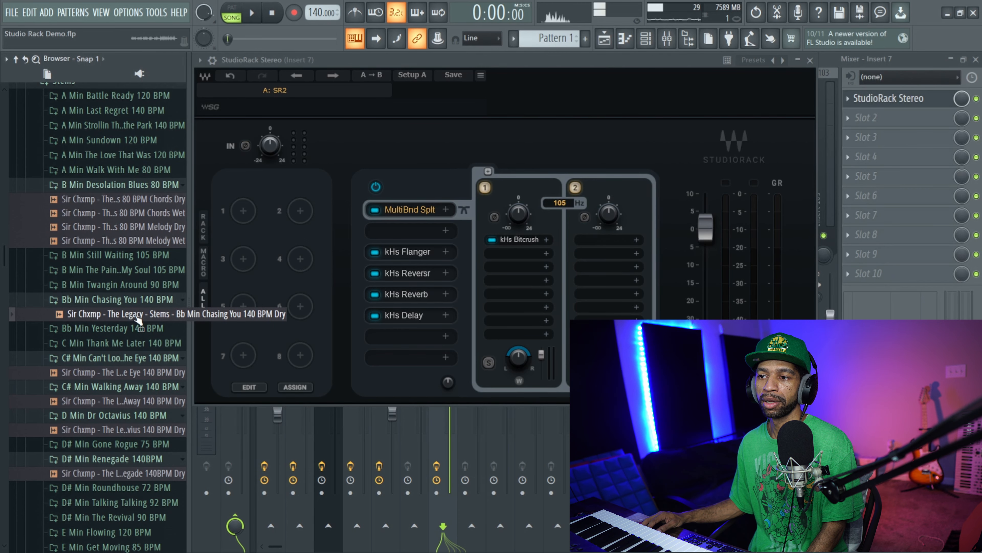
left_click(611, 44)
left_click_drag(131, 314, 378, 193)
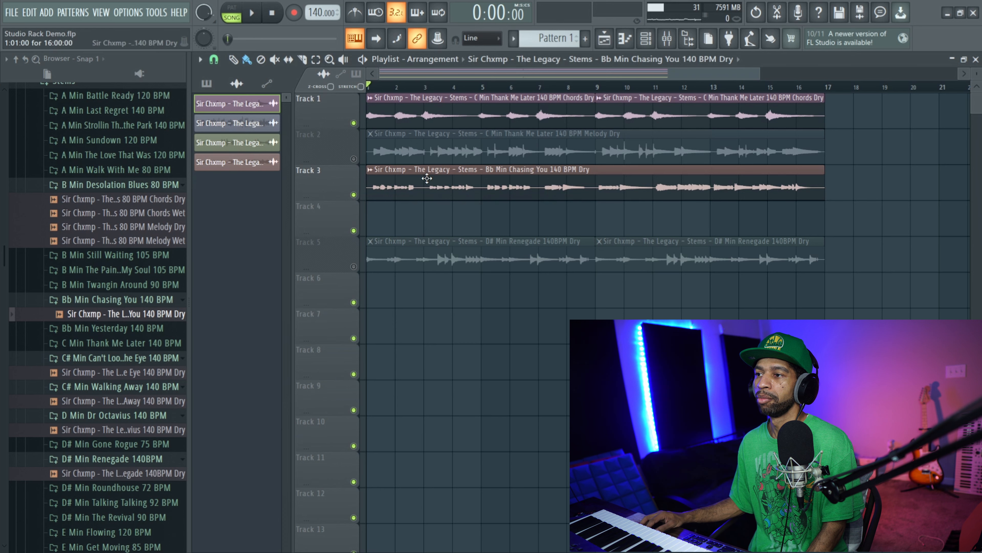
Route the Bb Min Chasing You clip to mixer track 7 and mute Track 1 in the playlist
double_click(427, 178)
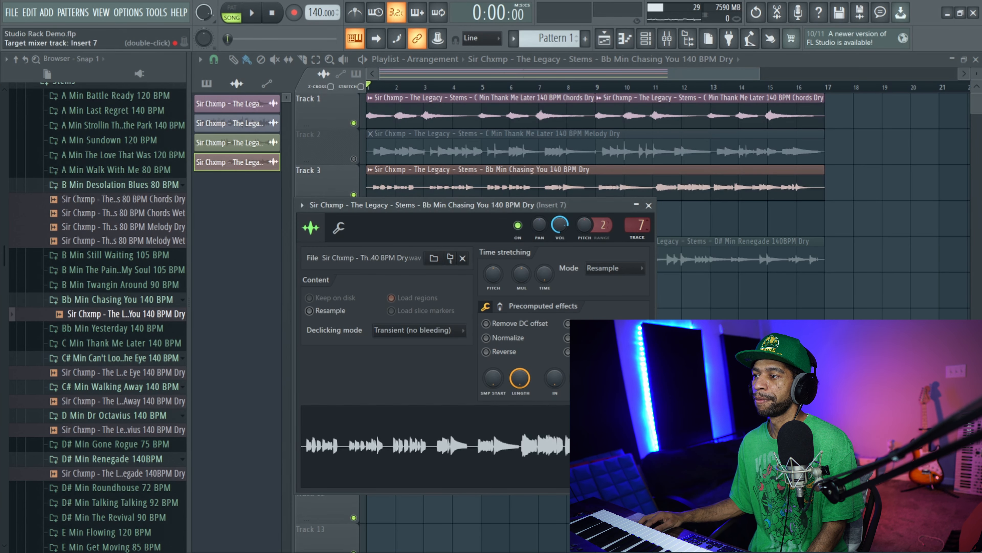
left_click(354, 124)
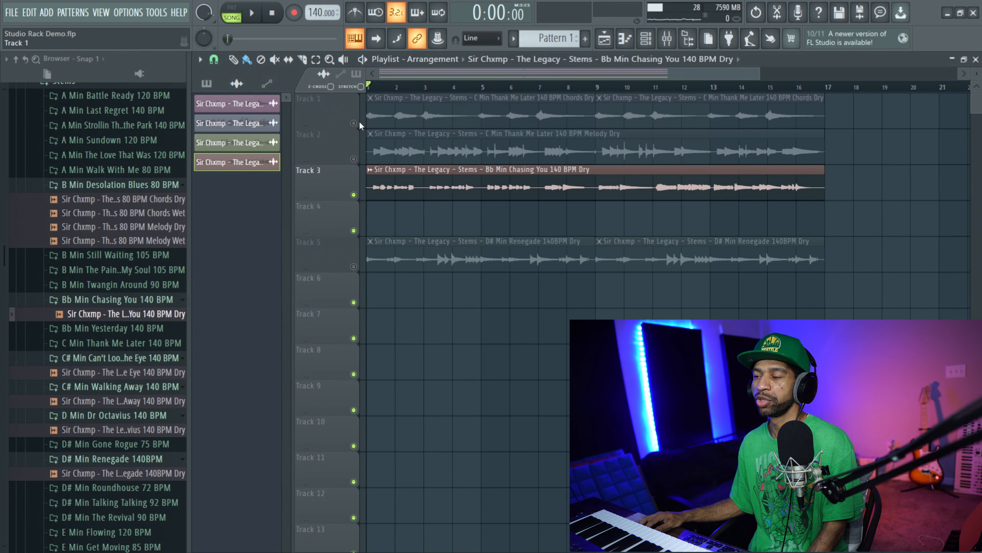
Audition the Bb Min Chasing You stem through Insert 7's StudioRack, switching the preset to SR3 and on to SR4
key("space")
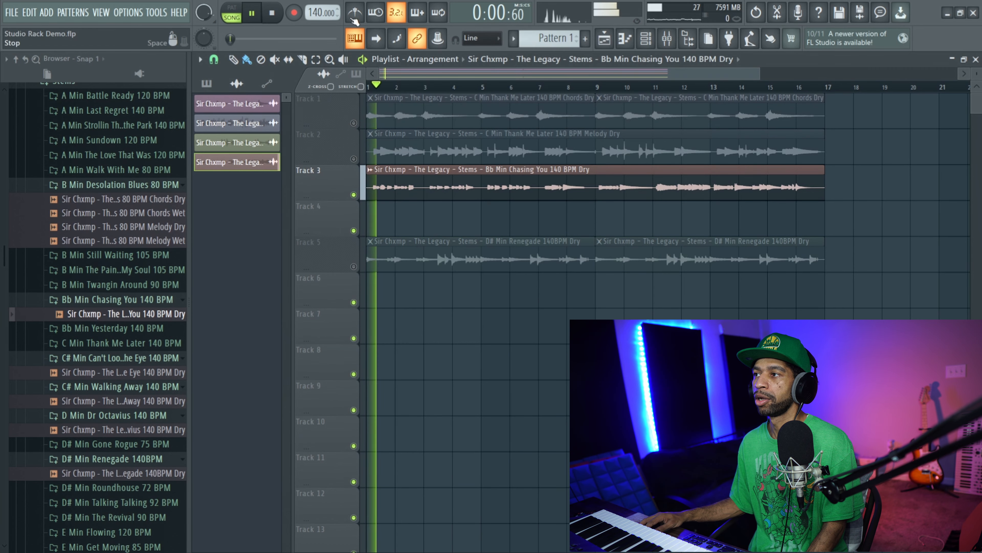
left_click(624, 40)
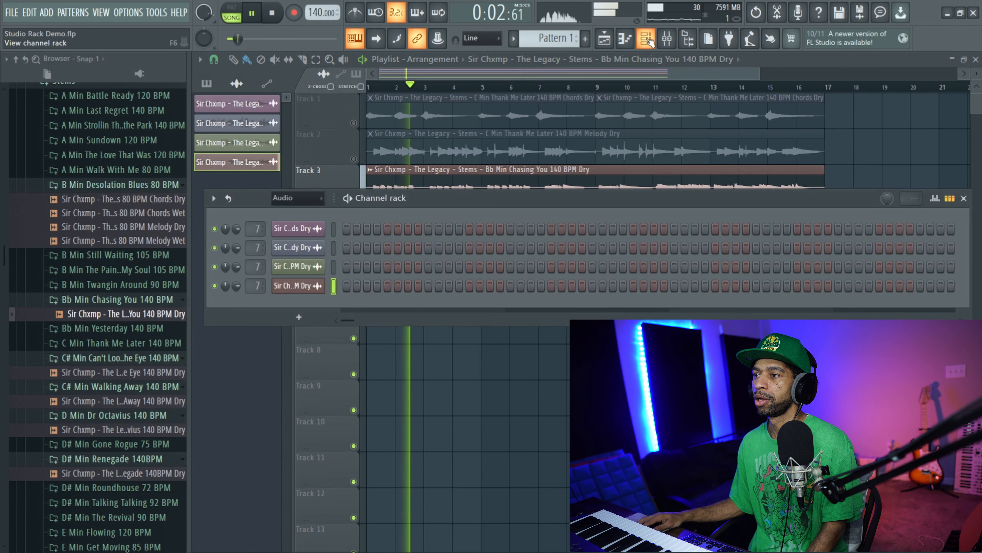
left_click(666, 39)
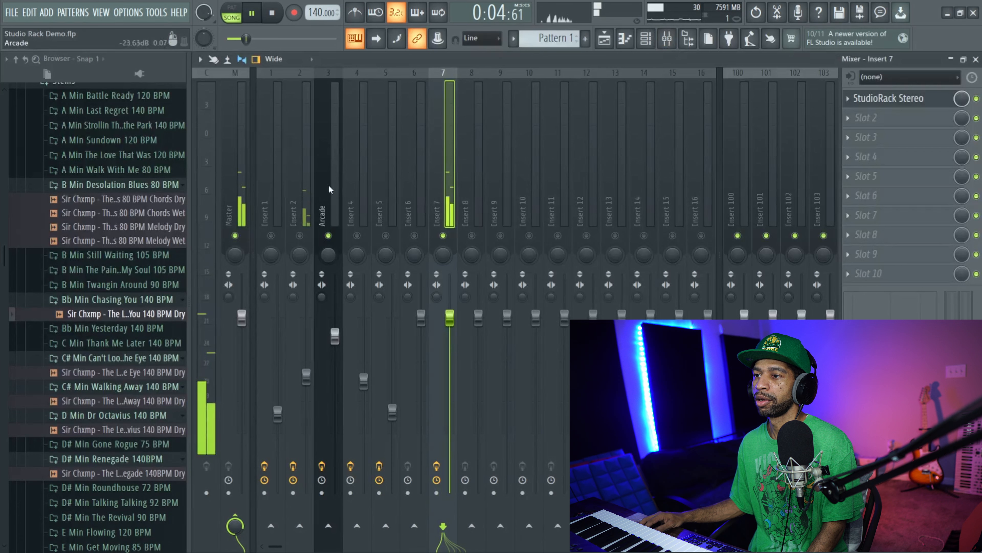
left_click(879, 101)
left_click(331, 75)
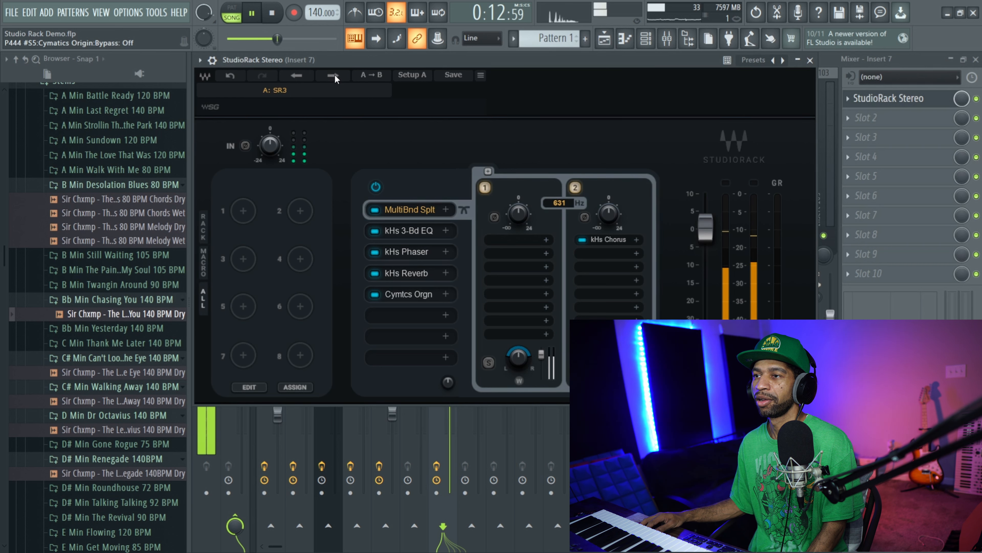
left_click(335, 77)
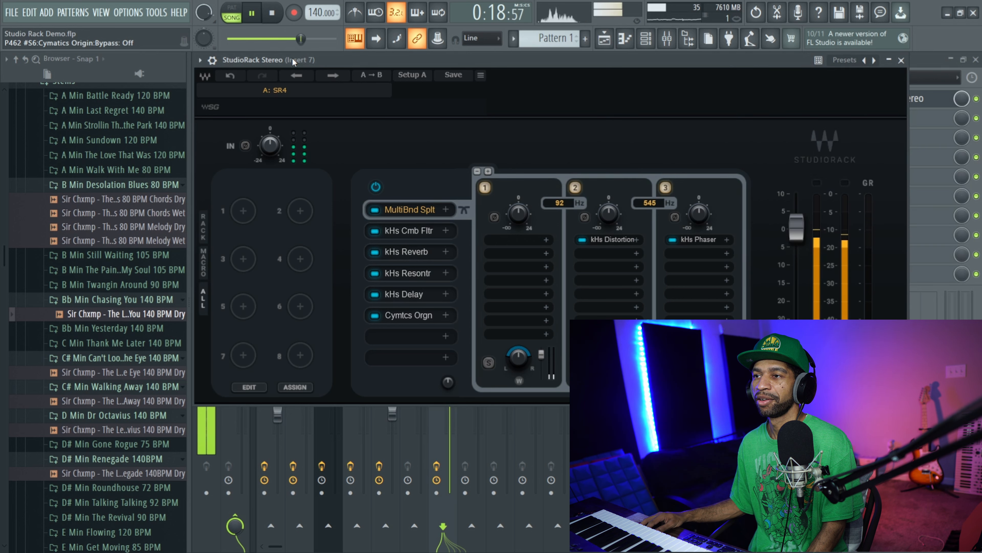
left_click(275, 16)
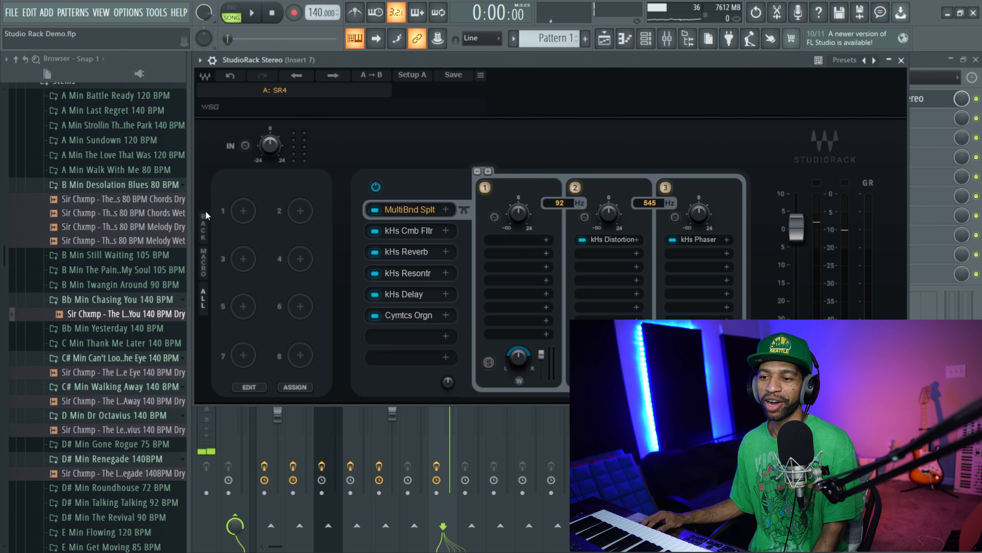
Preview the D Min Dr Octavius 140 BPM Dry stem and delete the Bb Min Chasing You clip from Track 3 of the playlist
left_click(152, 433)
left_click(603, 39)
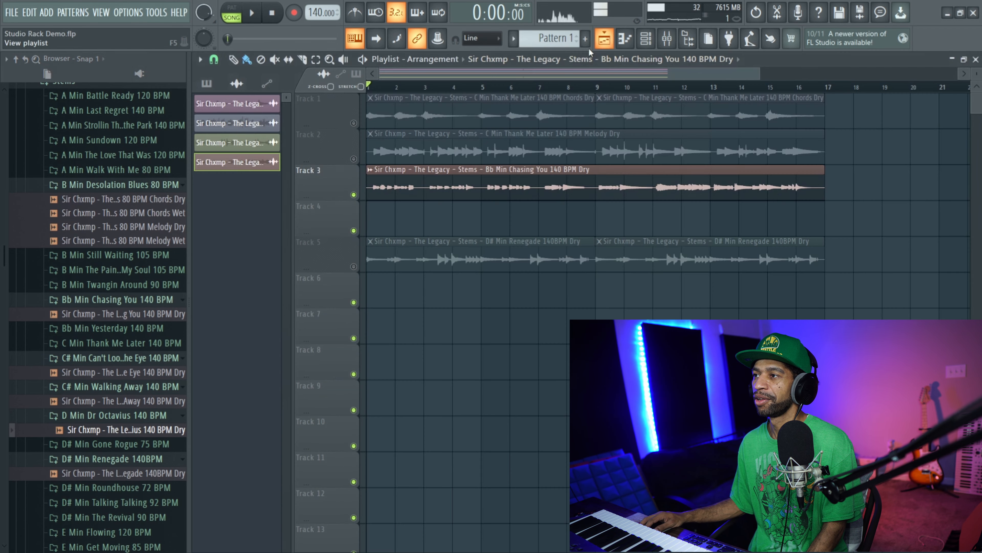
key("Delete")
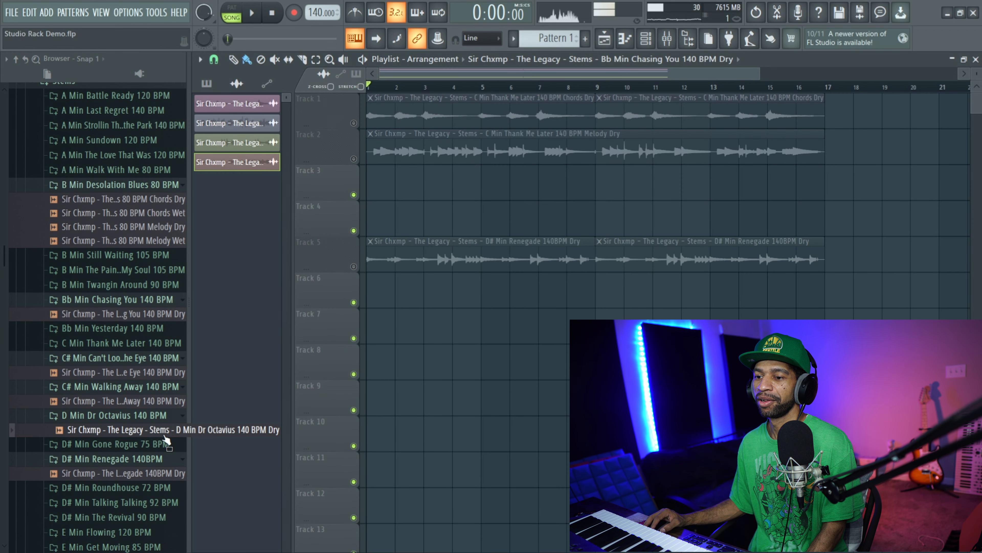
Place the D Min Dr Octavius 140 BPM Dry stem on Track 3 at bar 1 and repeat it at bar 9
left_click_drag(166, 437, 380, 171)
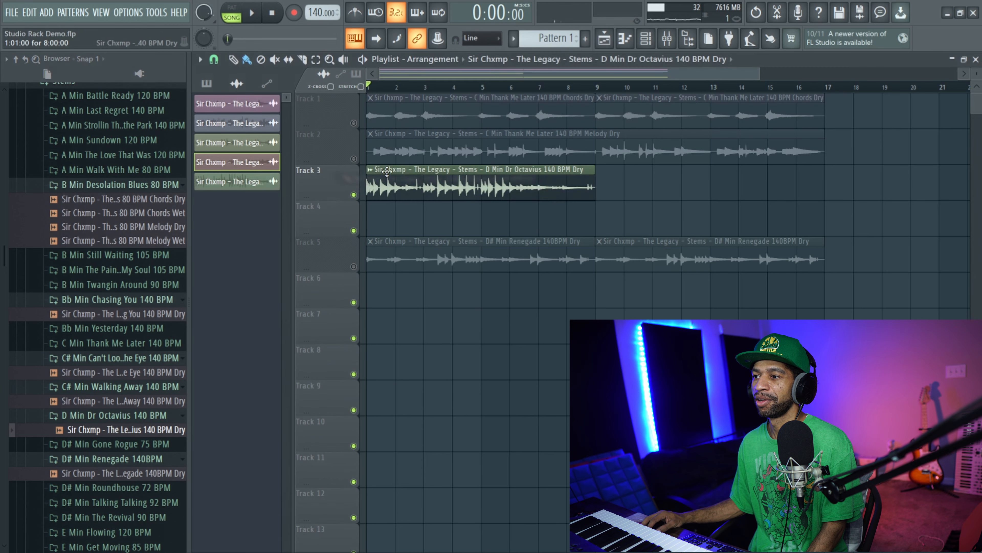
left_click(464, 167)
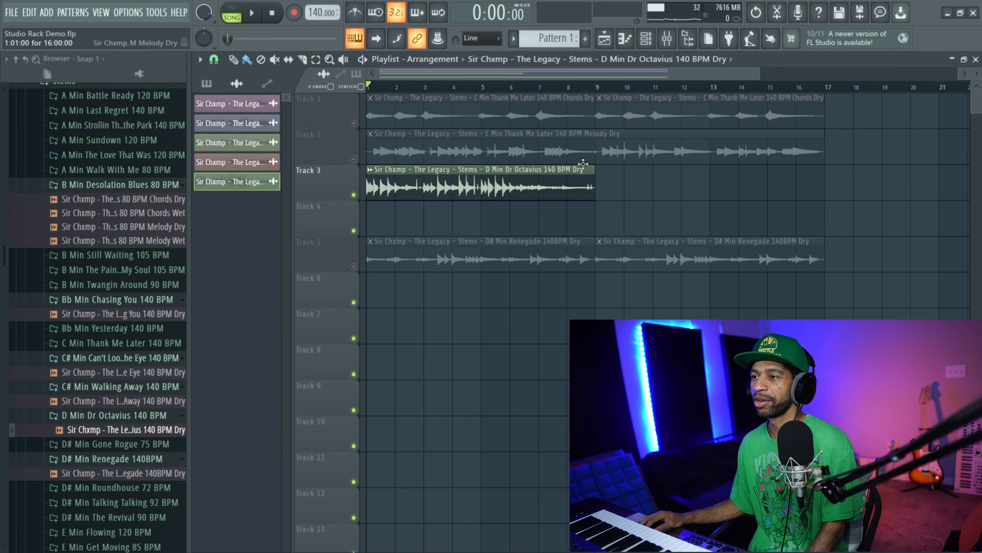
left_click(605, 176)
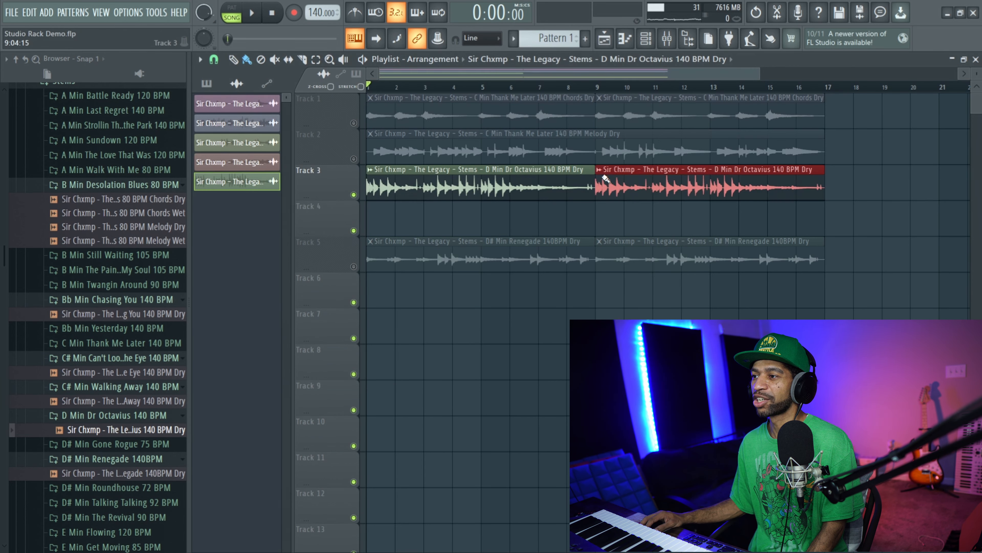
Route the D Min Dr Octavius clip to mixer track 7 and start playback
double_click(488, 181)
left_click_drag(652, 244, 652, 232)
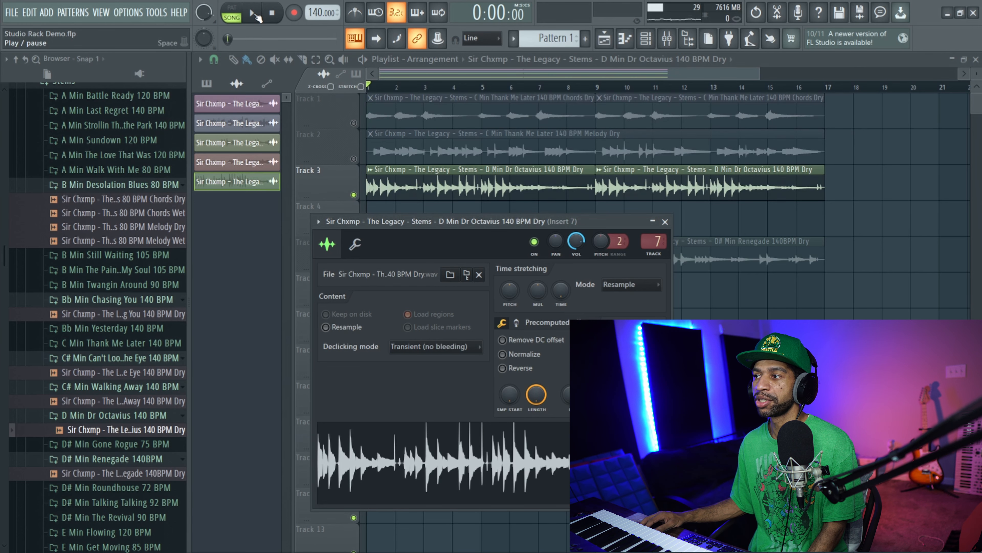
left_click(254, 14)
Show the mixer and lower Insert 7's fader slightly while the stem plays
left_click(647, 40)
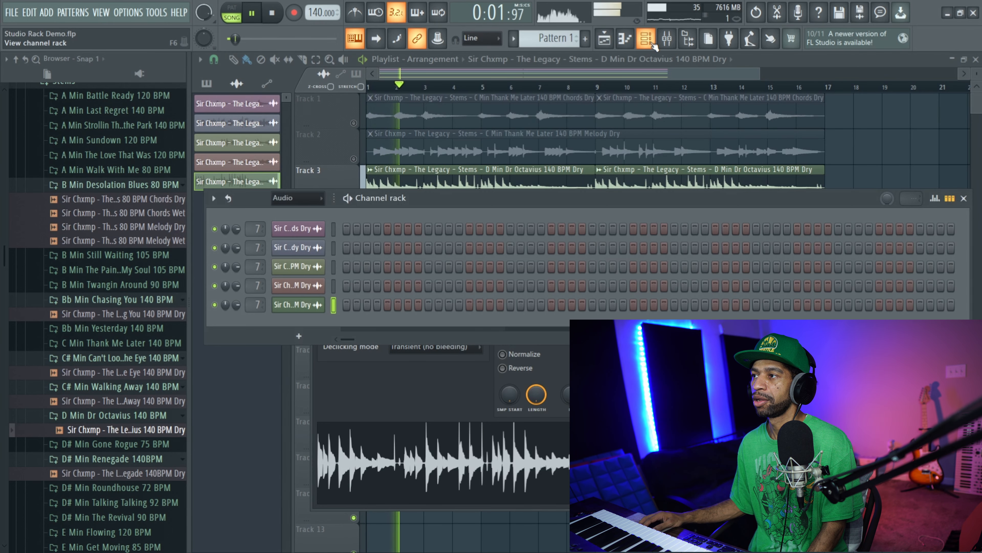
left_click(666, 38)
left_click_drag(449, 319, 449, 352)
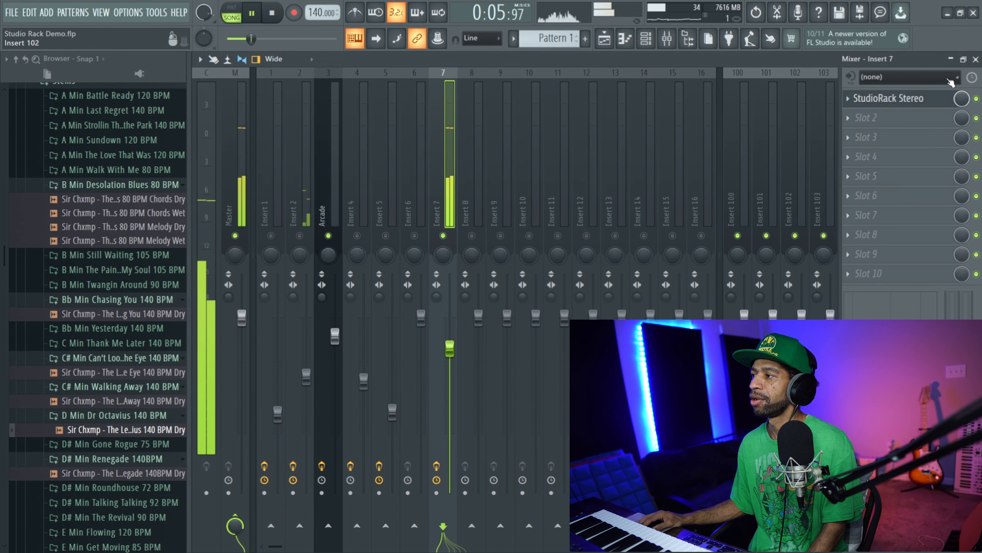
Audition the D Min Dr Octavius stem through Insert 7's StudioRack with preset SR5, and close the plugin after stopping playback
left_click(911, 99)
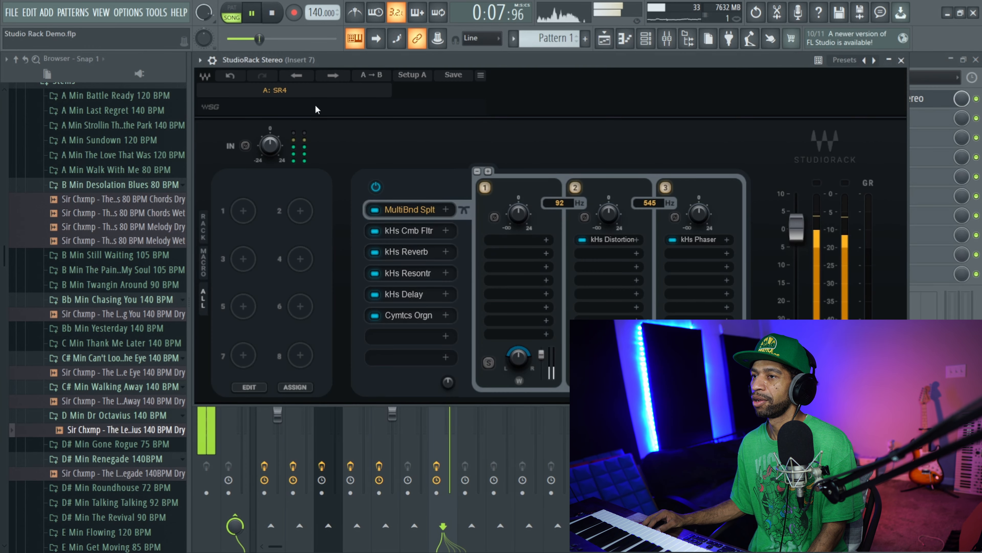
left_click(333, 75)
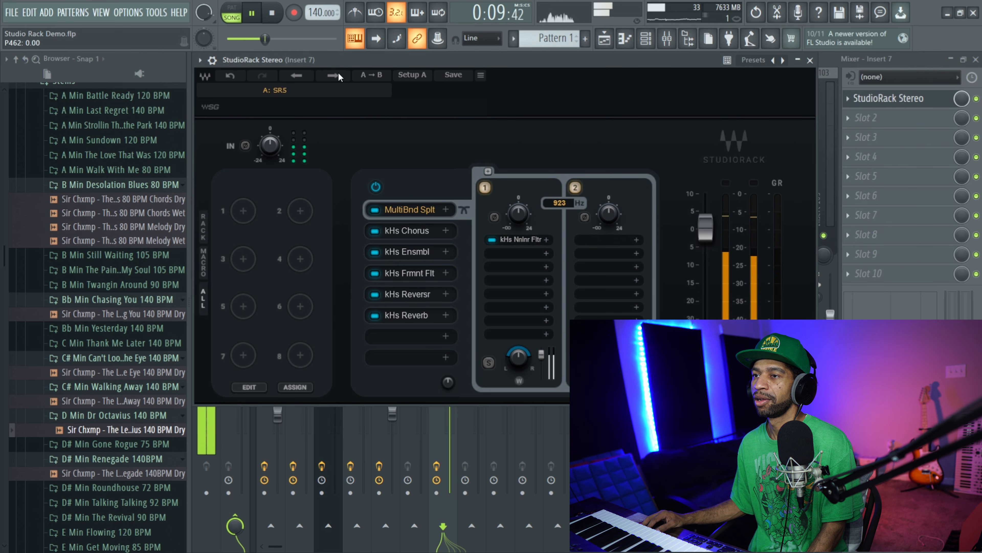
left_click(273, 13)
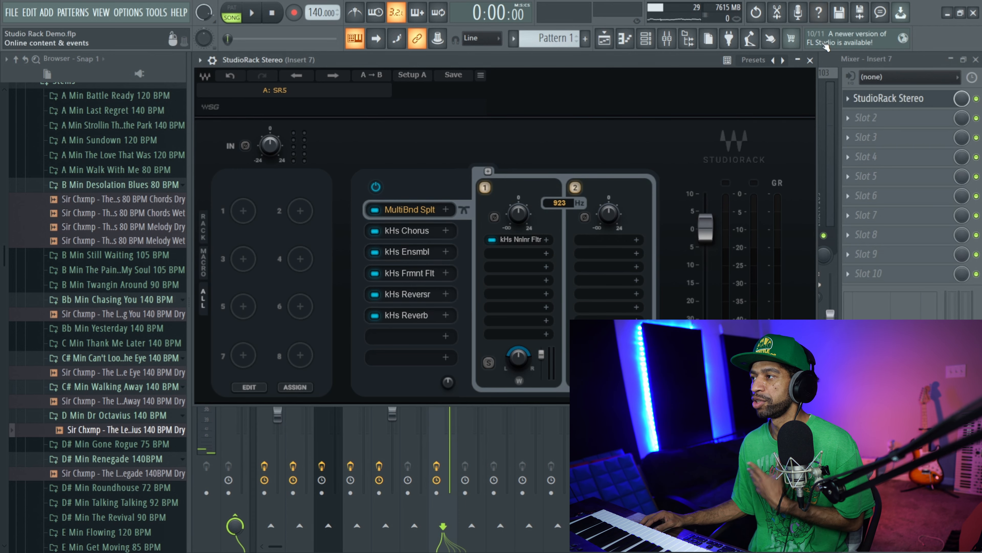
left_click(810, 61)
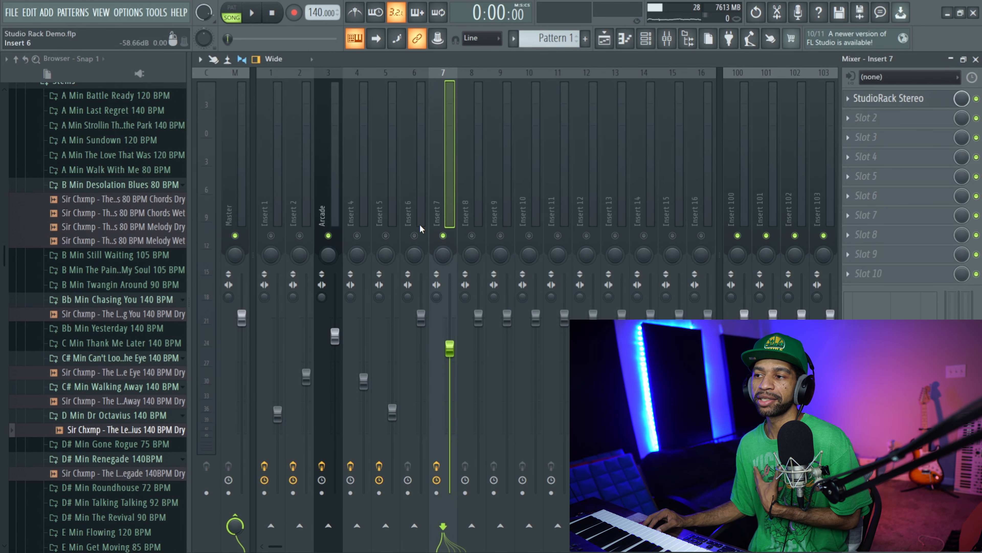
Solo Insert 5 in the mixer and set the channel rack's display filter to All
right_click(386, 235)
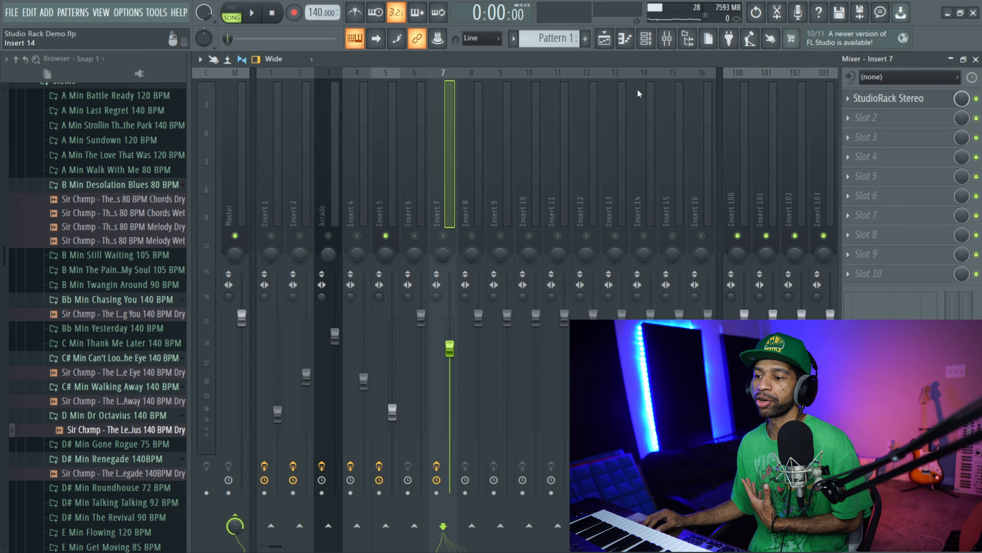
left_click(646, 38)
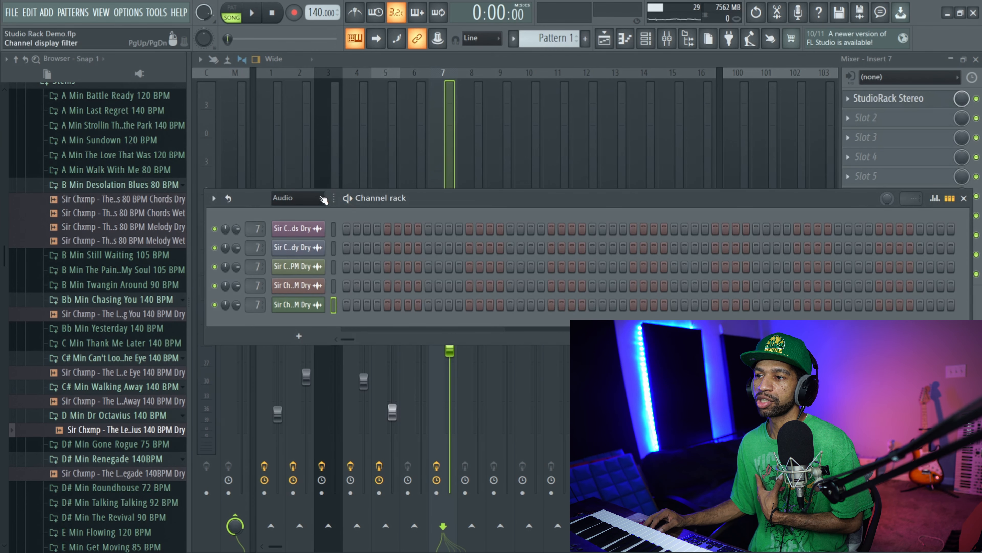
left_click(324, 199)
left_click(294, 215)
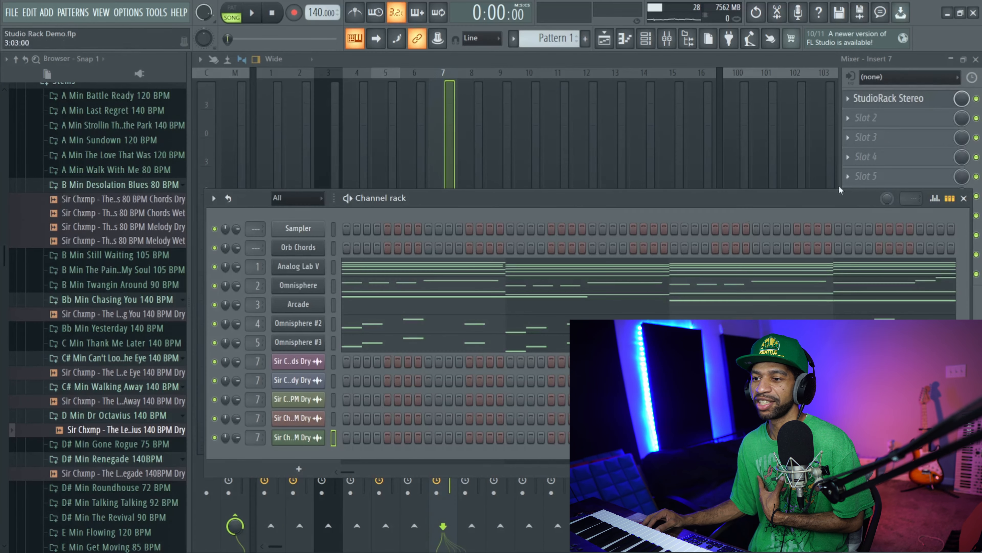
left_click(967, 198)
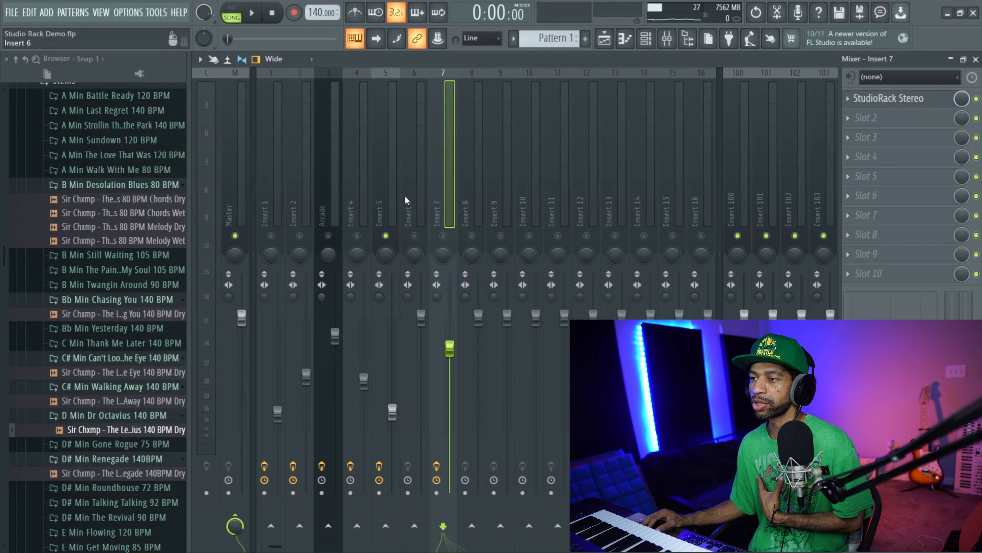
Solo Insert 4 and audition the pattern dry, with that track's effects bypassed
right_click(415, 236)
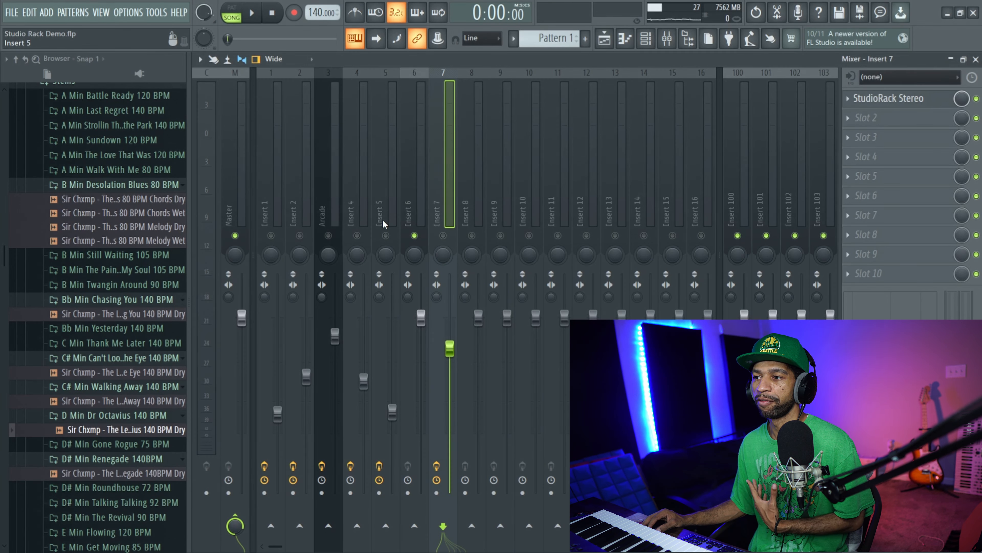
right_click(386, 235)
left_click(257, 14)
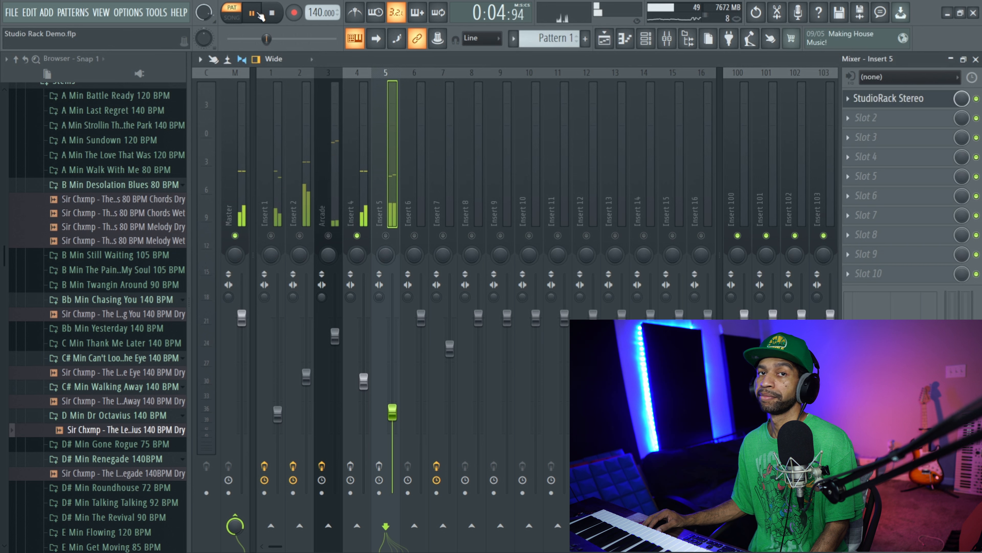
left_click(273, 14)
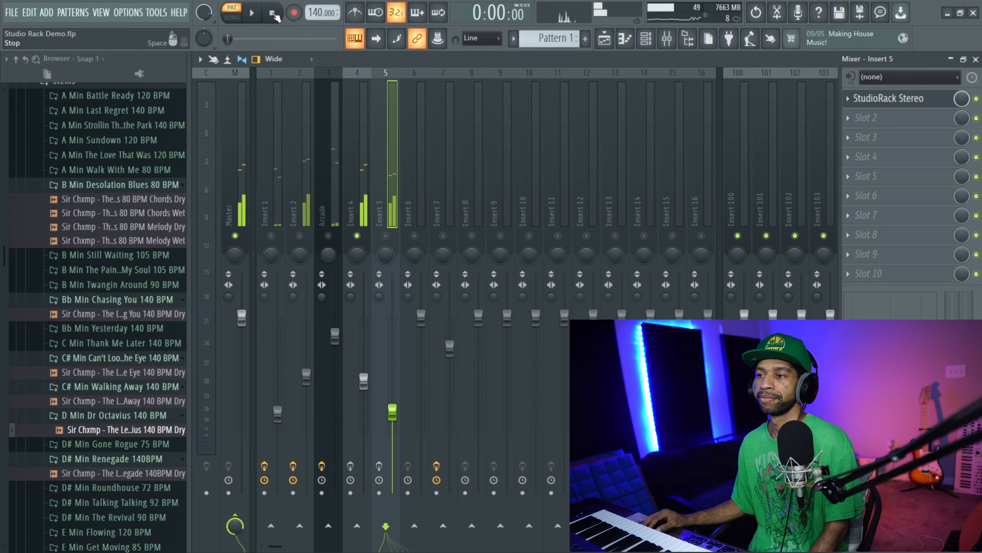
Enable Insert 4's effects, play the pattern through them and select the Insert 4 track
left_click(350, 466)
left_click(252, 15)
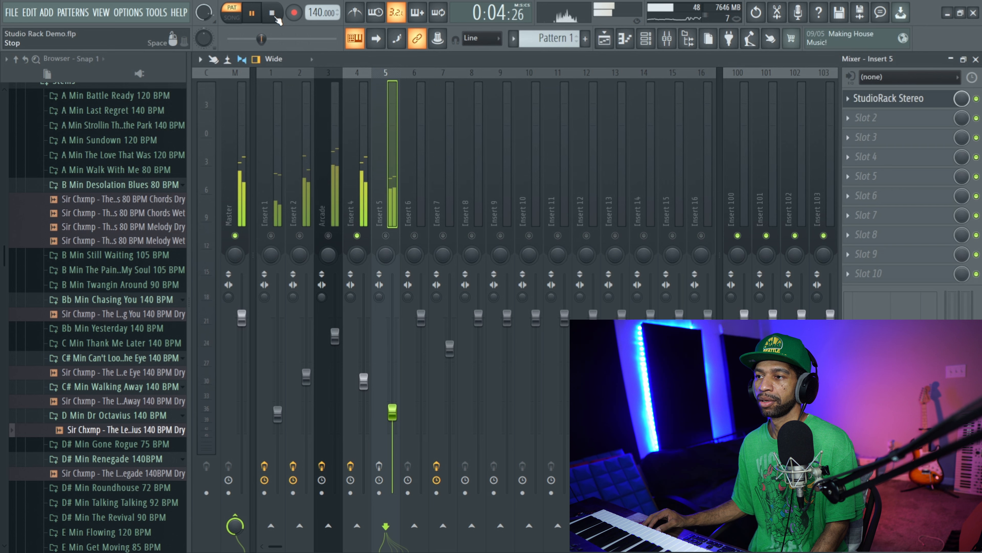
left_click(362, 132)
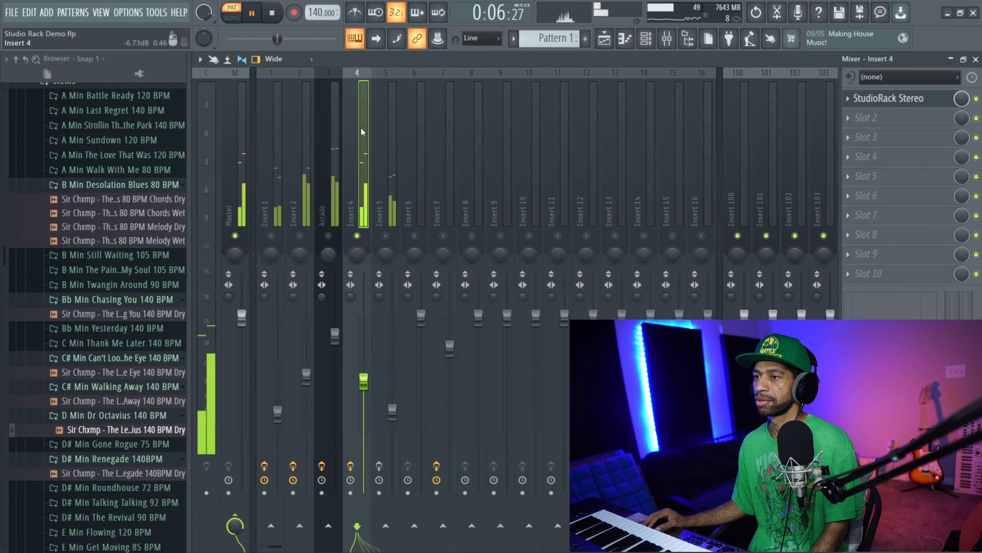
Audition presets SR9 and SR5 in Insert 4's StudioRack during playback, and close the plugin
left_click(920, 99)
left_click_drag(627, 134, 421, 52)
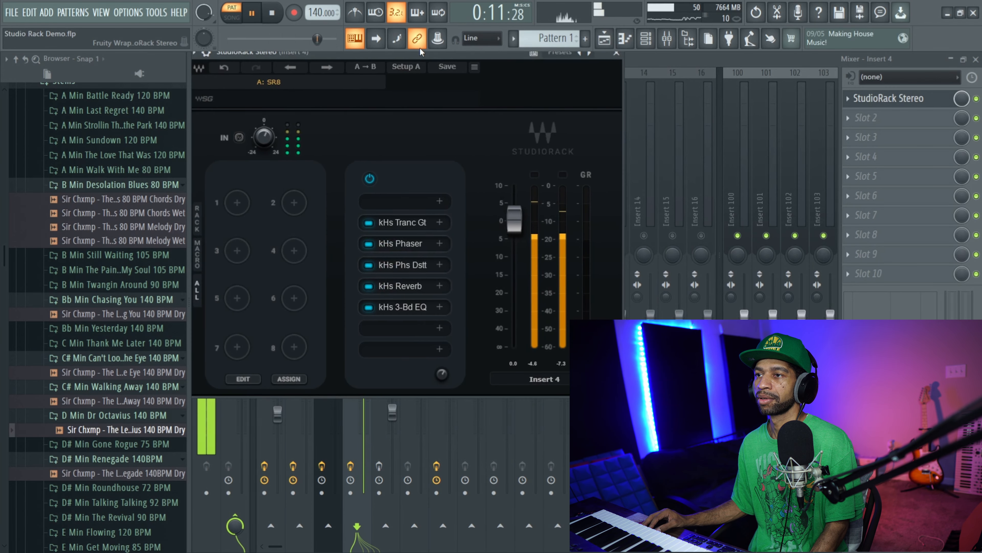
left_click(328, 68)
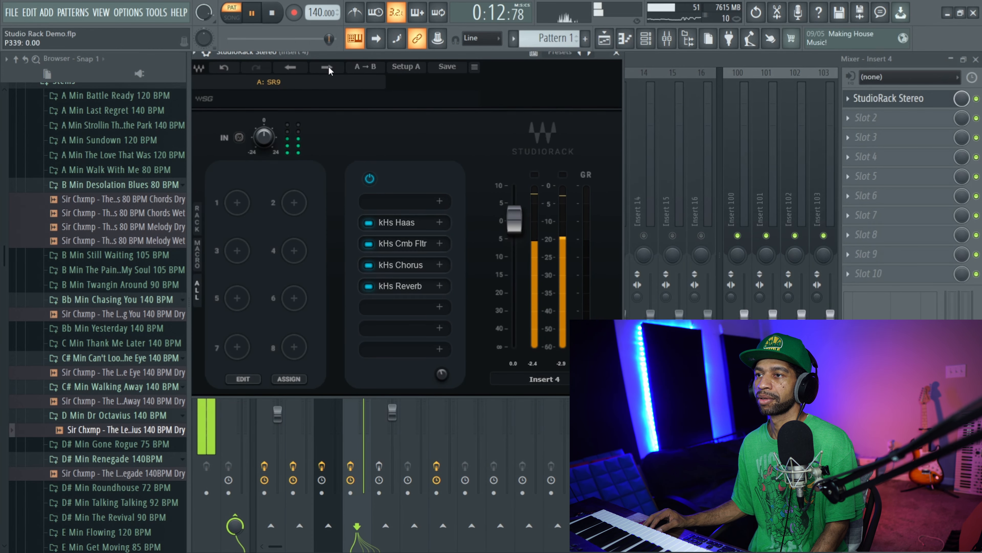
left_click(276, 84)
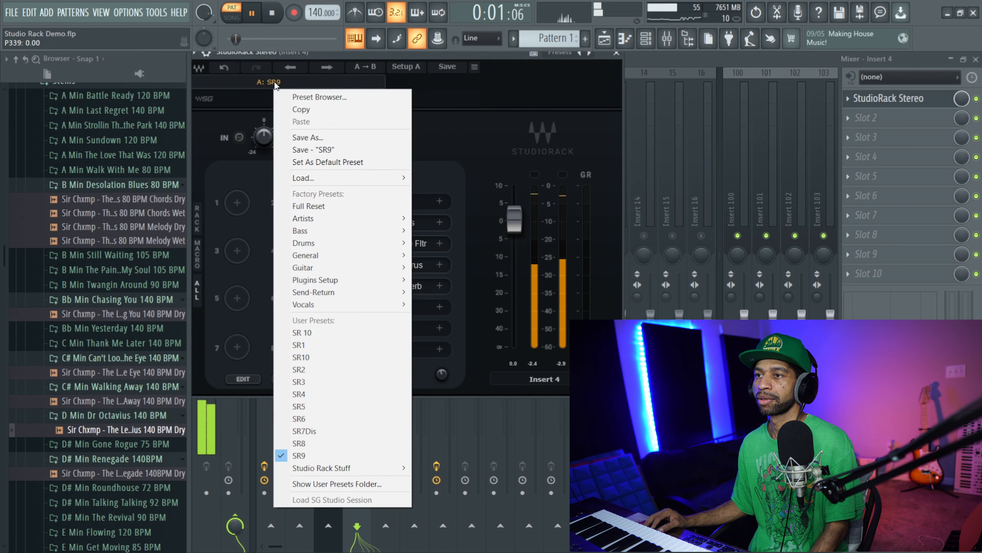
left_click(335, 406)
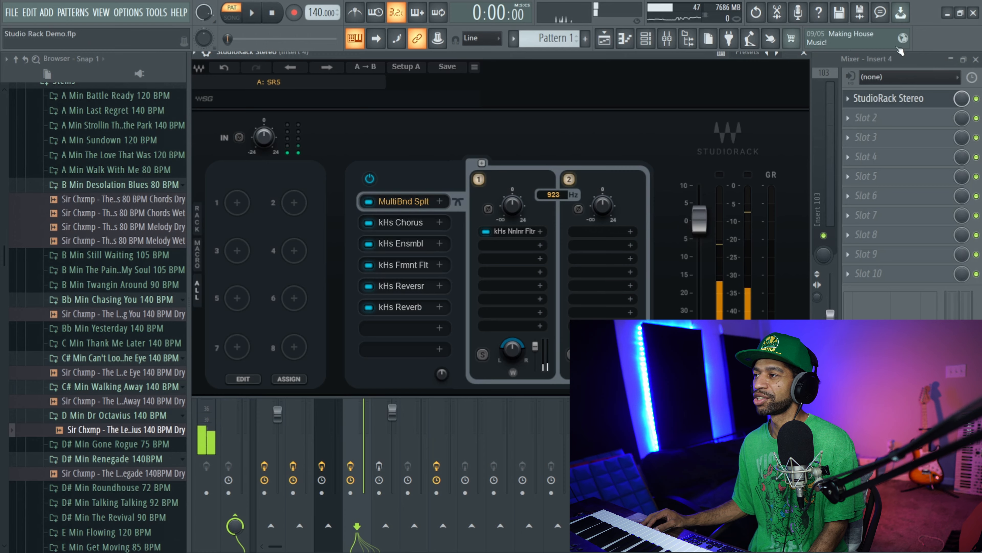
left_click(804, 53)
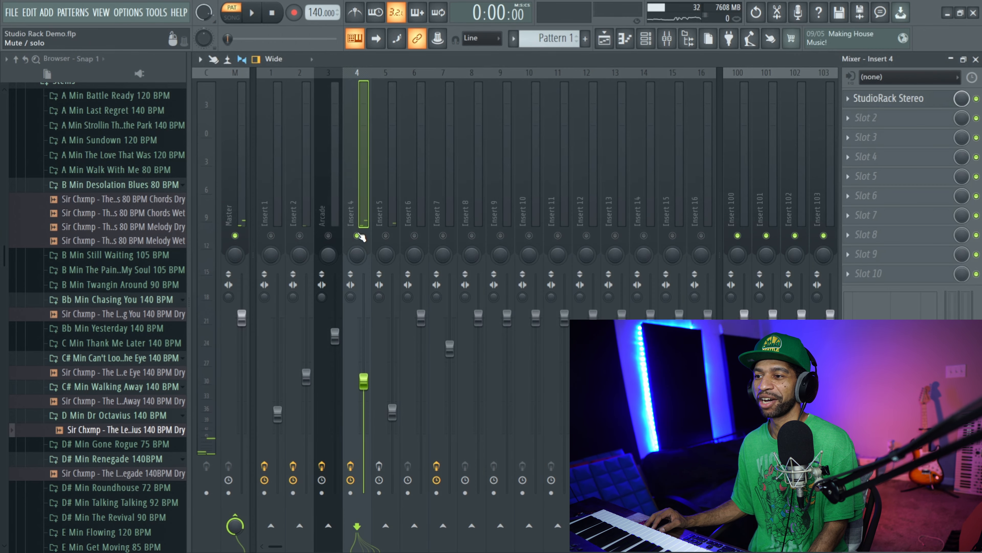
Solo Insert 5 and compare the pattern dry and with its effects enabled, raising its fader during the processed playback
left_click(397, 220)
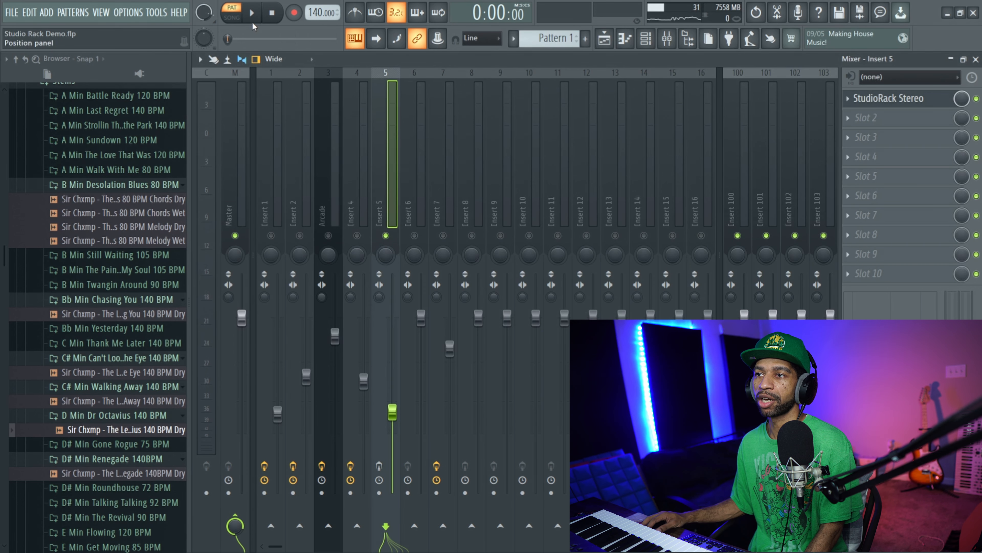
left_click(253, 13)
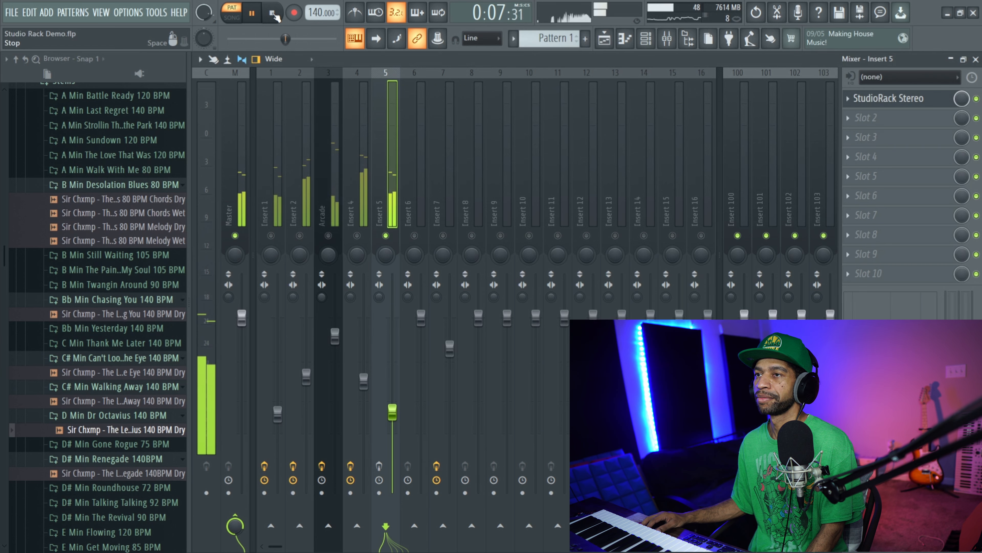
left_click(274, 14)
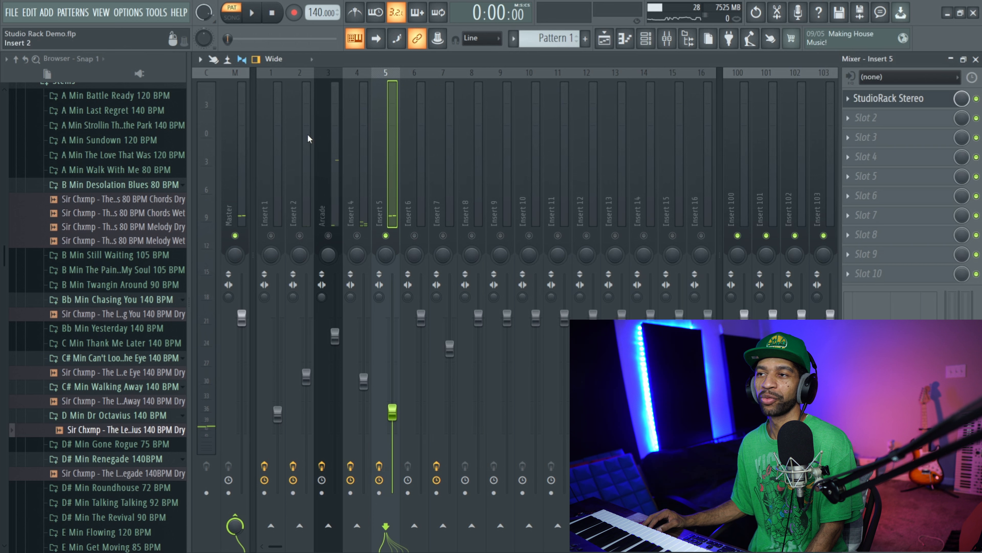
left_click(254, 17)
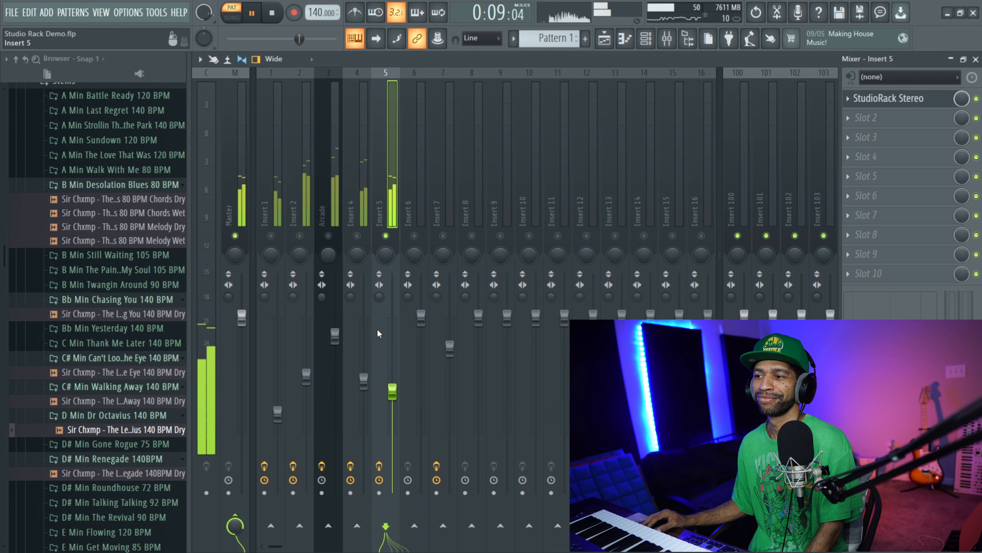
left_click(280, 18)
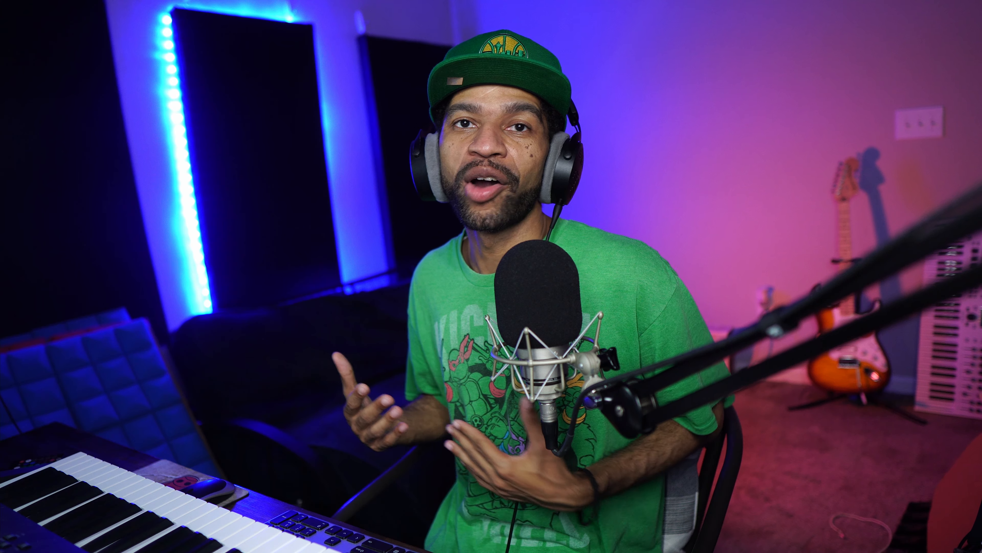